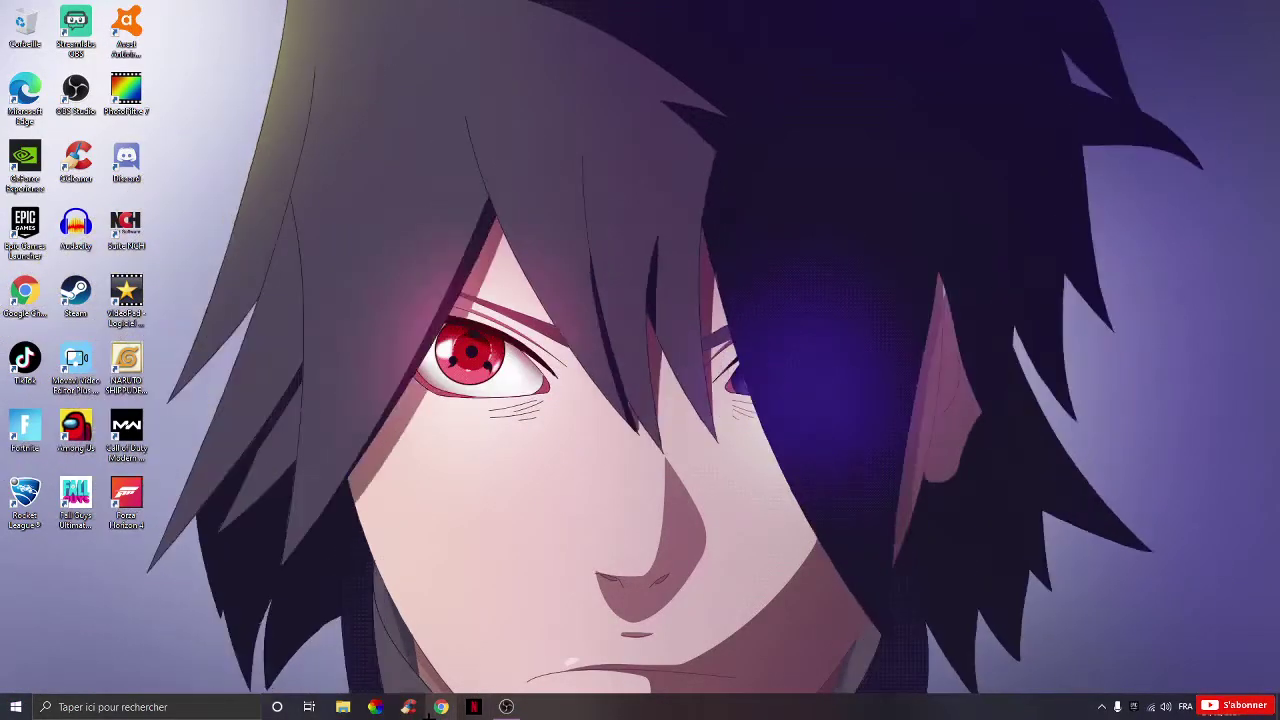
# Switch to Google Chrome and begin a new Google search
pyautogui.click(438, 707)
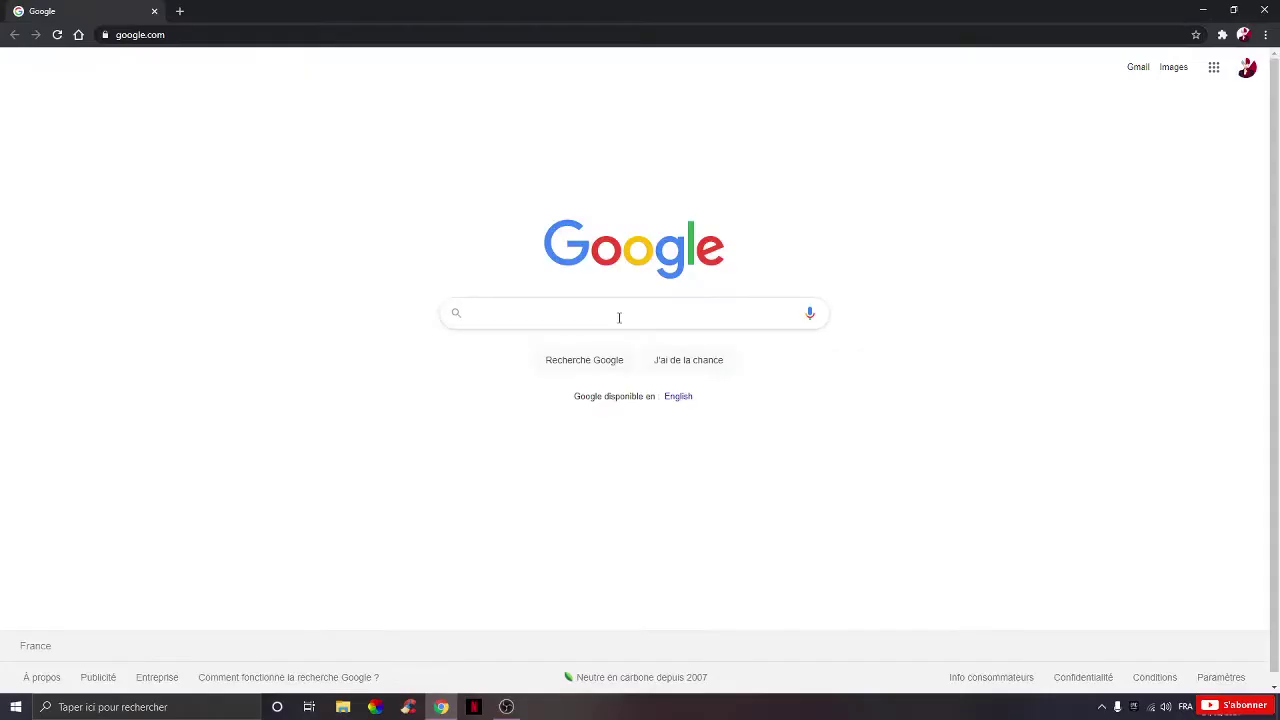
pyautogui.click(619, 317)
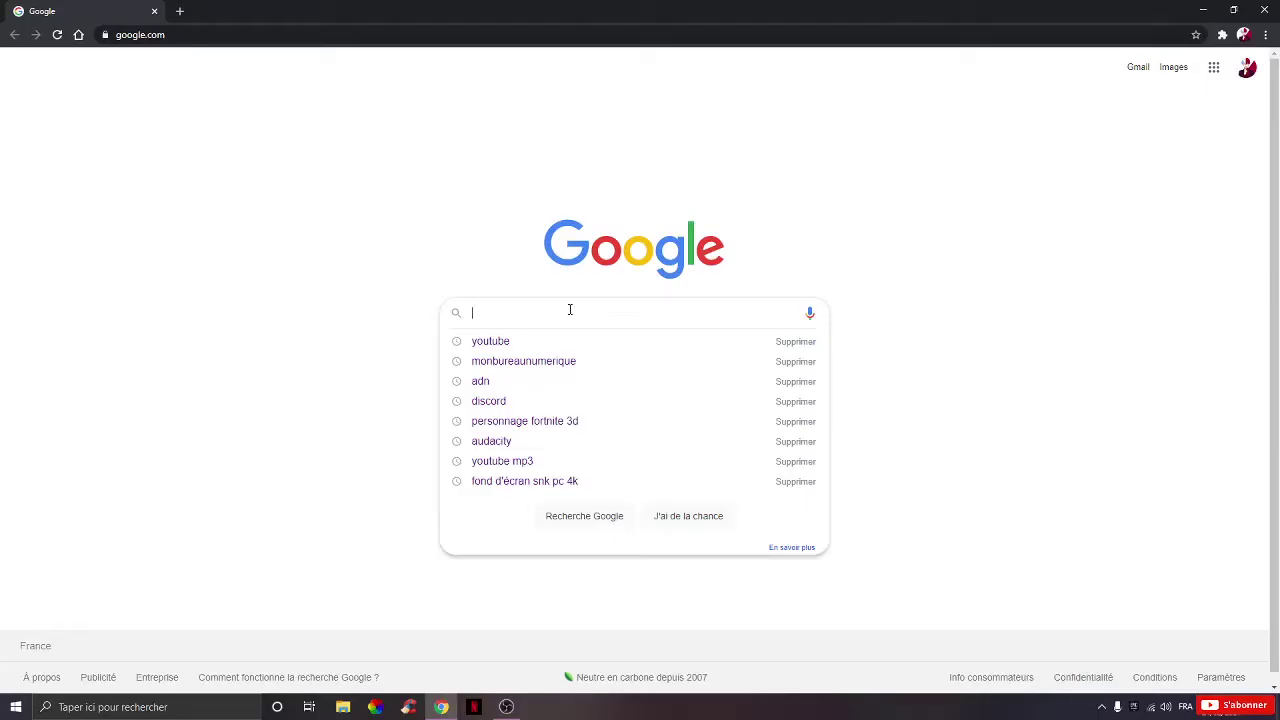
pyautogui.write('sa')
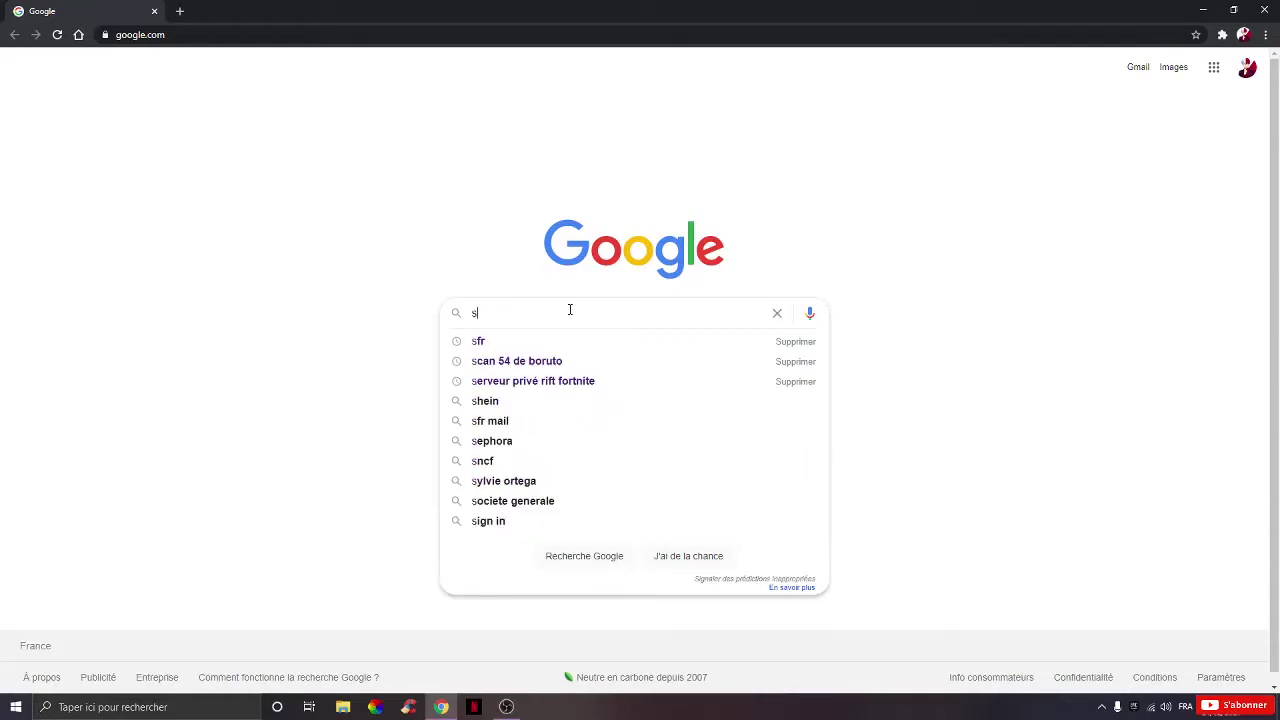
pyautogui.press('BackSpace')
pyautogui.press('BackSpace')
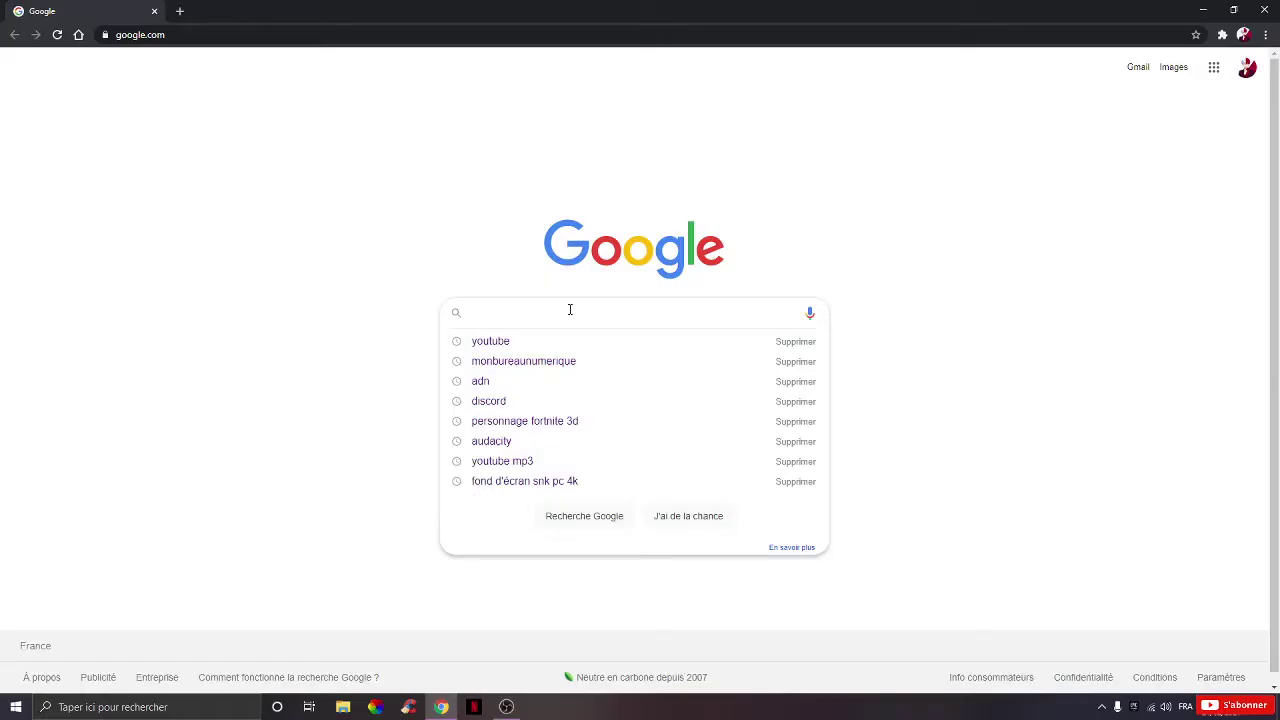
# Search Google for "fond d'écran gif sasuke 4K HD" and show the image results
pyautogui.write("fond d'é")
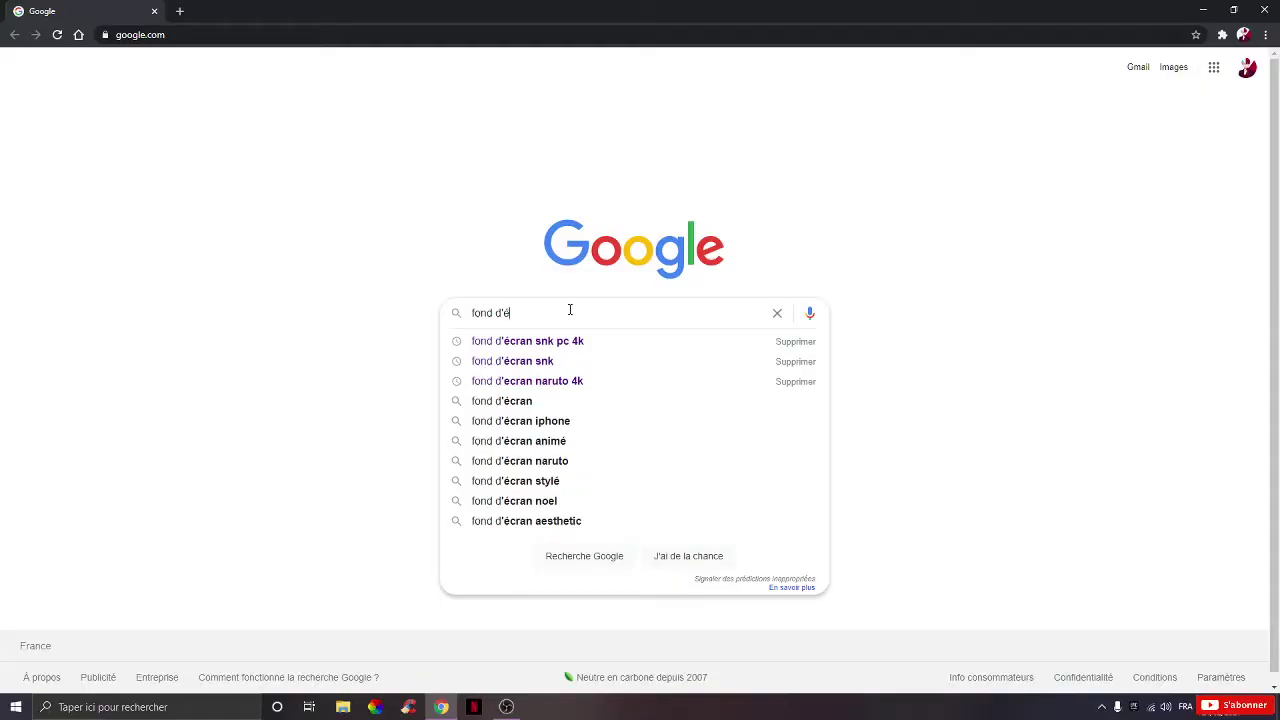
pyautogui.write('cran')
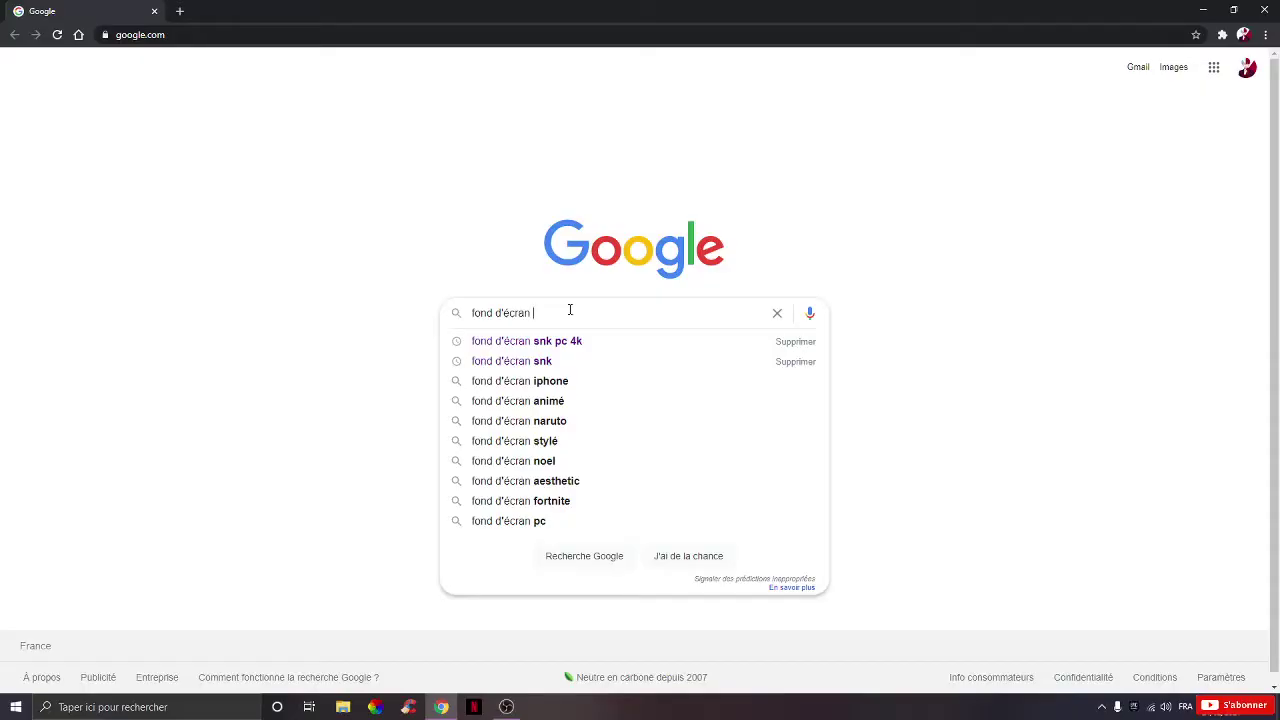
pyautogui.write('gif ')
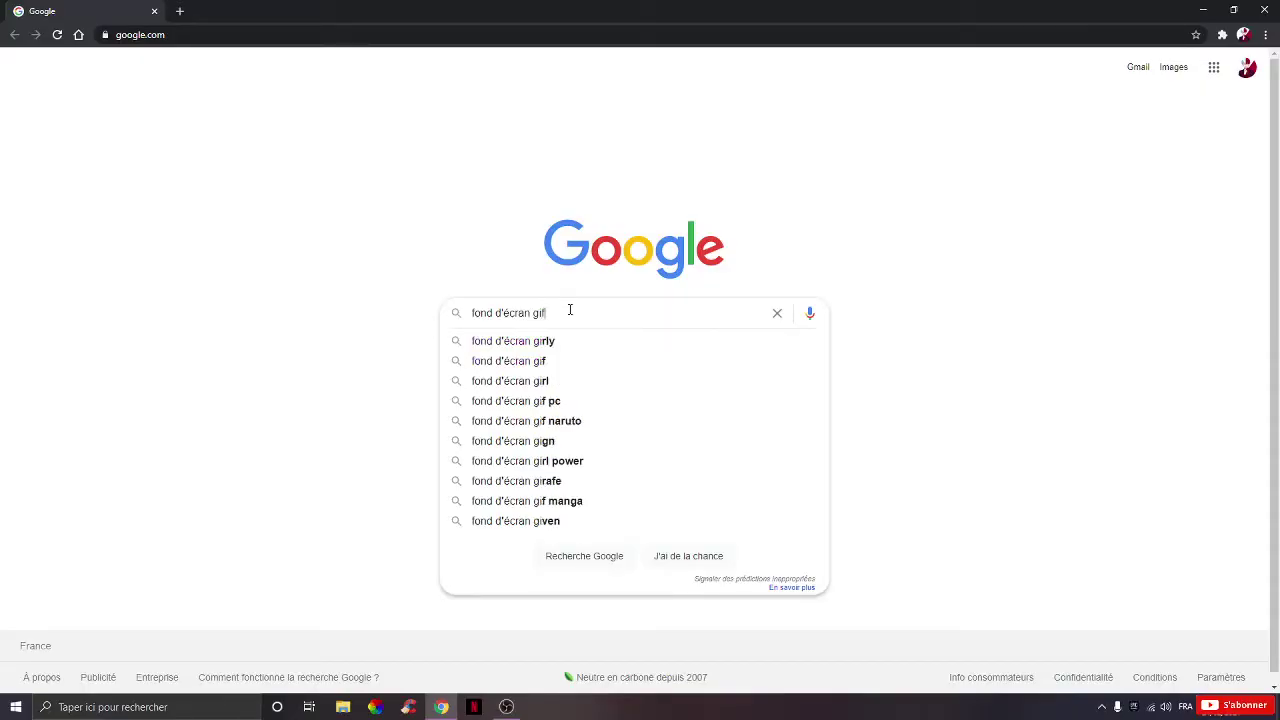
pyautogui.write('sasu')
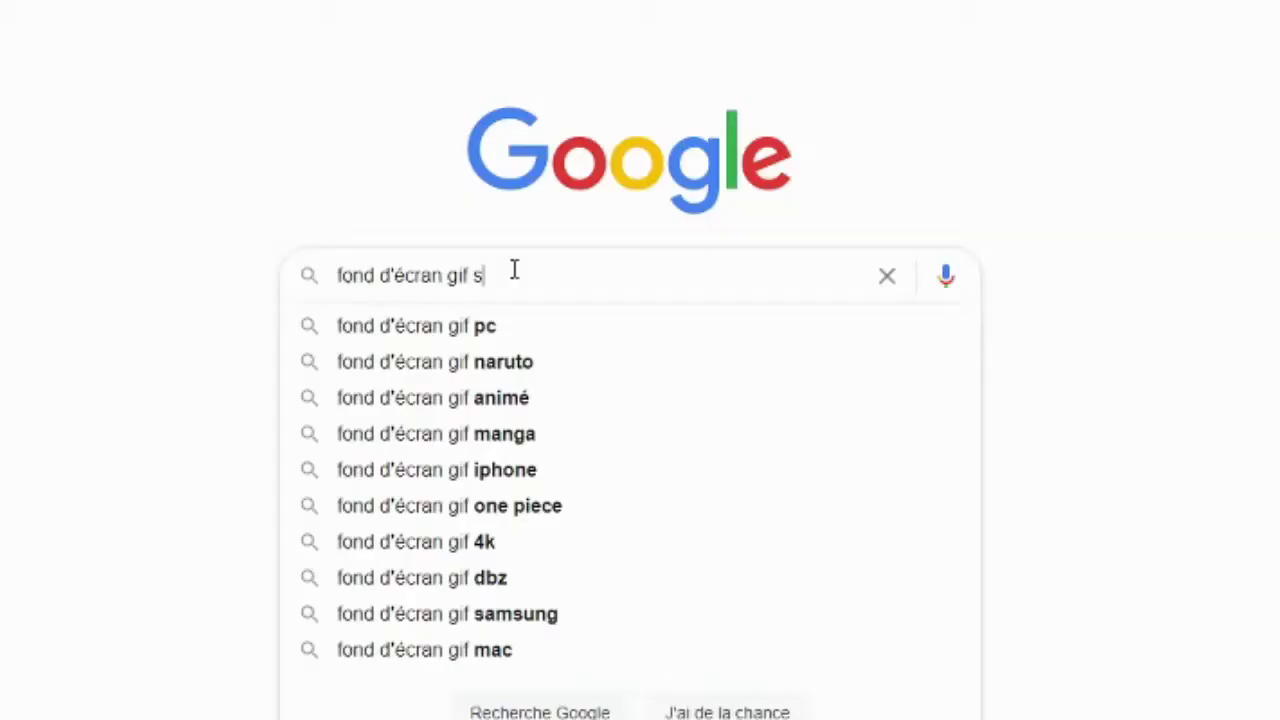
pyautogui.write('k')
pyautogui.write('e')
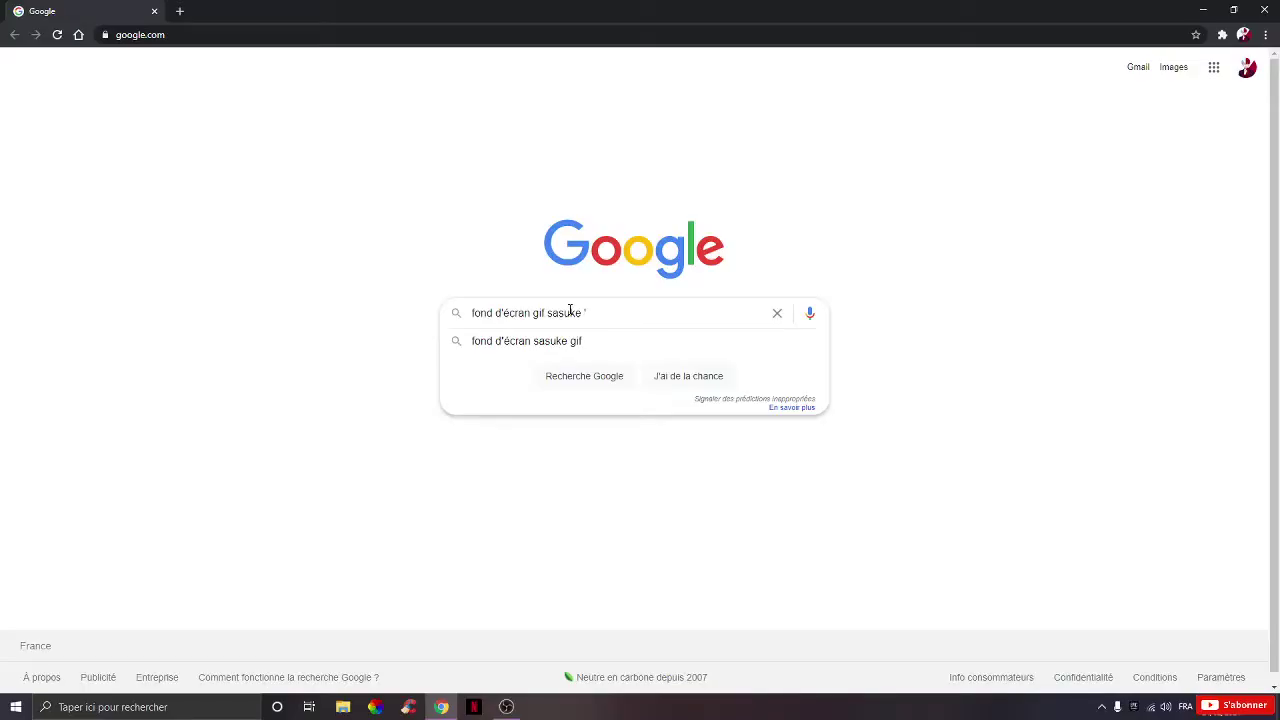
pyautogui.write('4K HD')
pyautogui.press('Return')
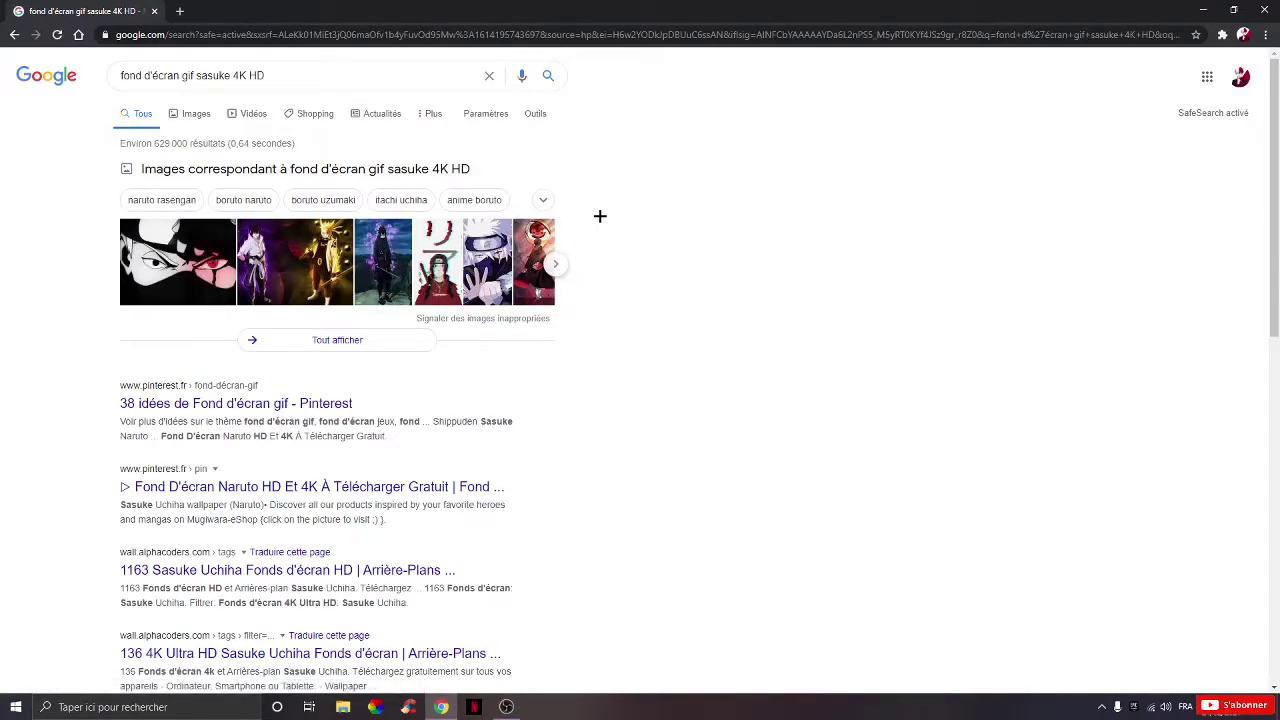
pyautogui.click(189, 117)
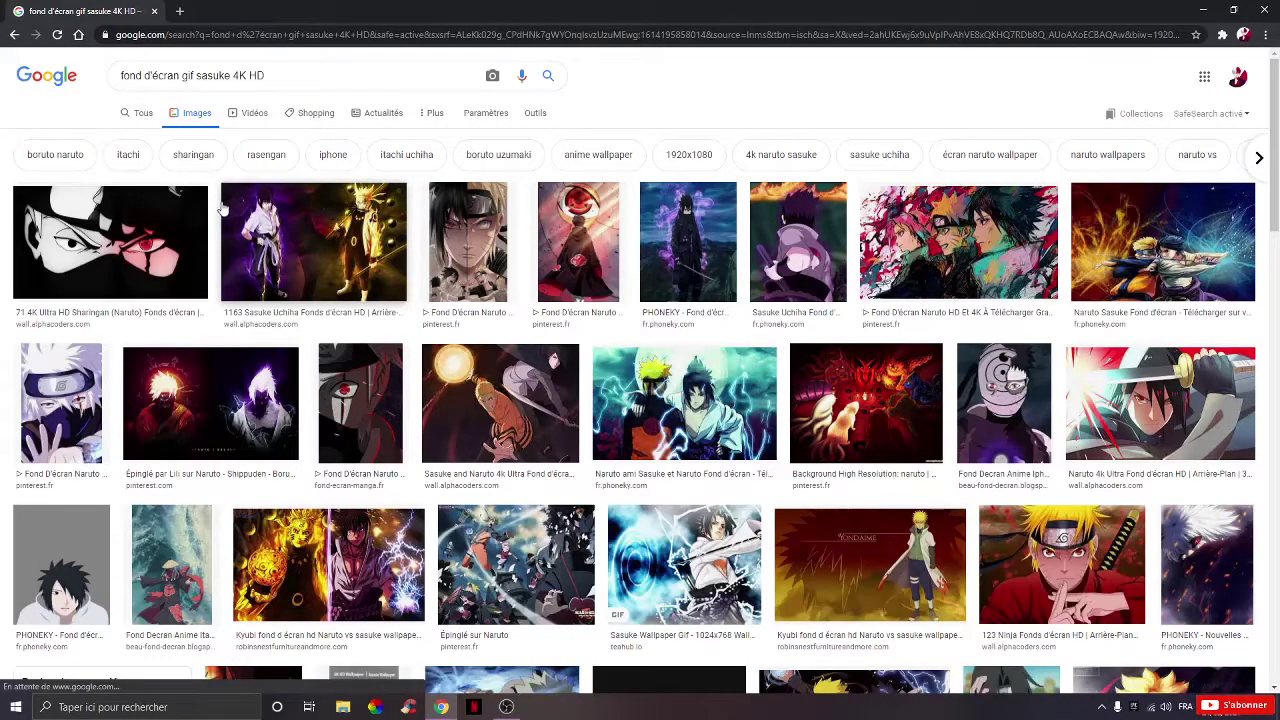
# Look through the image results for a suitable Sasuke wallpaper and preview a candidate
pyautogui.scroll(-2, 200, 334)
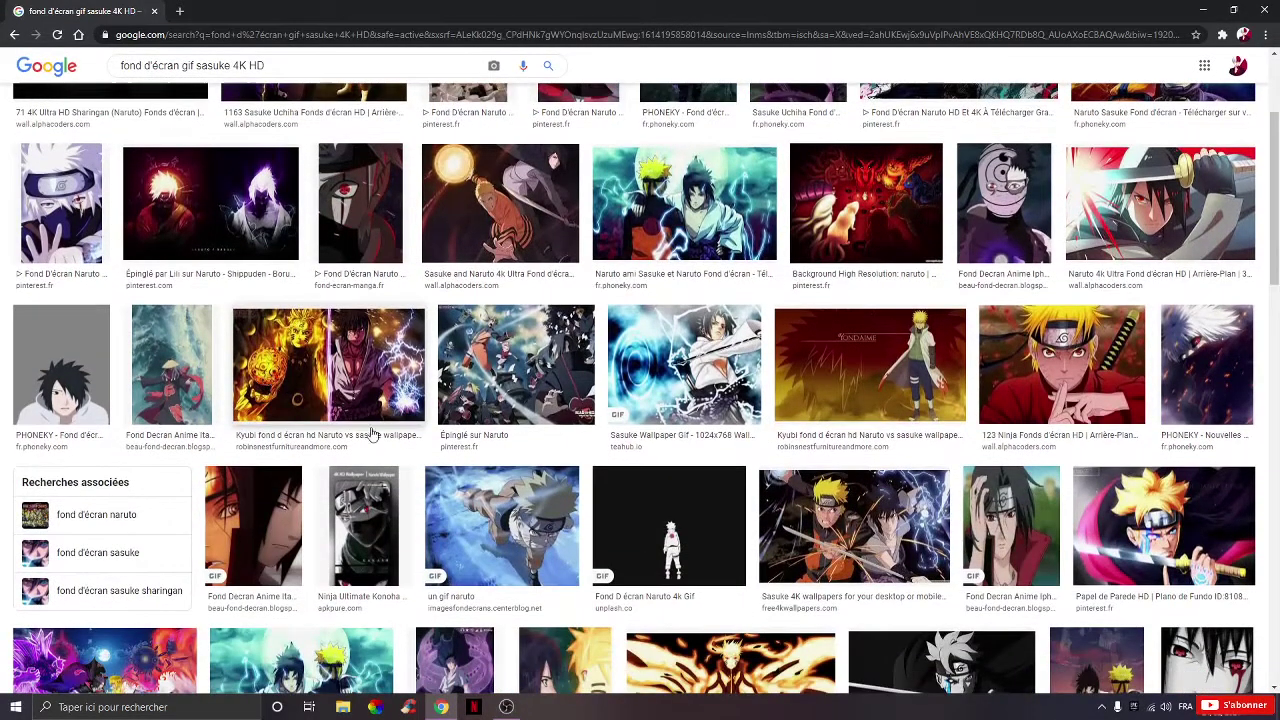
pyautogui.scroll(-1, 370, 432)
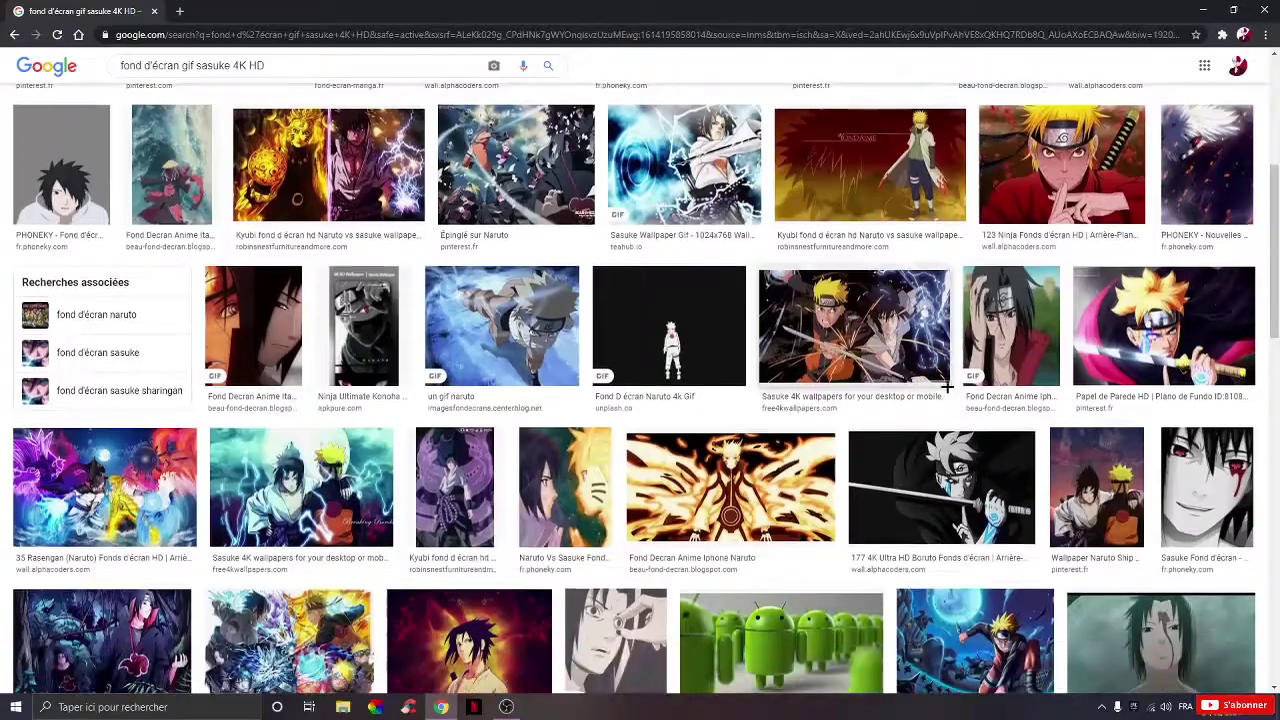
pyautogui.scroll(-3, 945, 408)
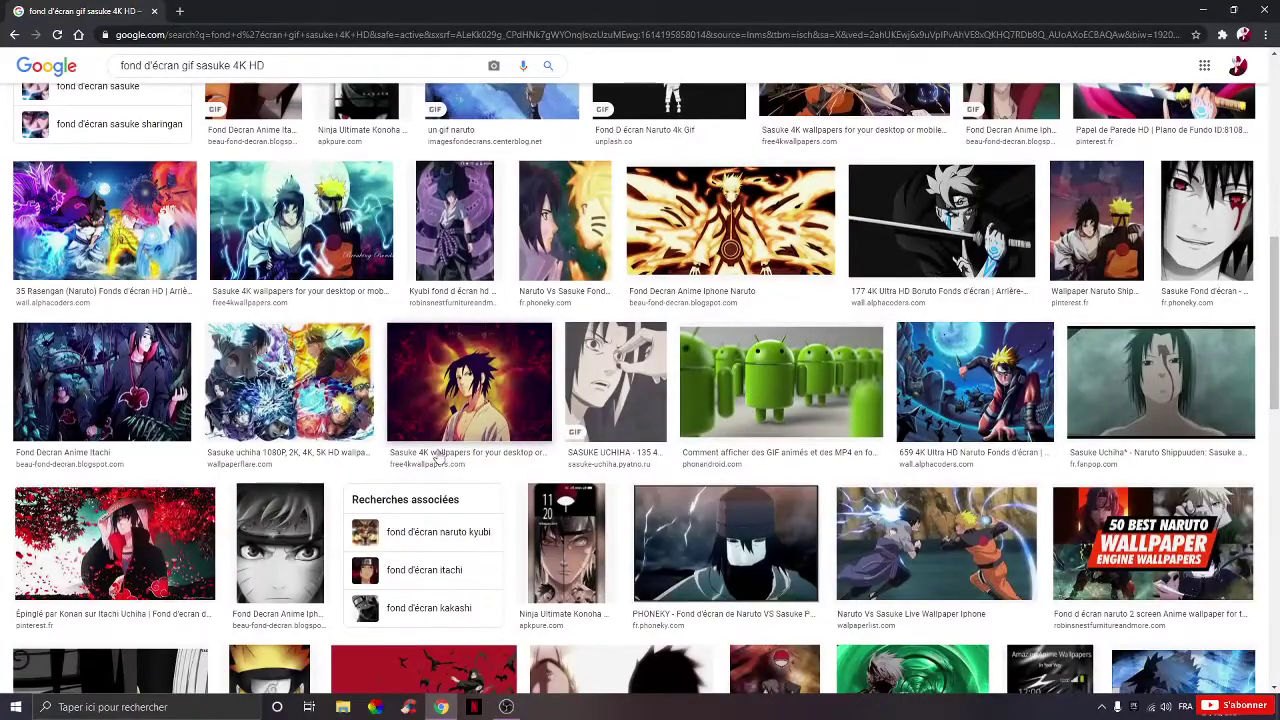
pyautogui.scroll(-2, 480, 450)
pyautogui.scroll(-10, 528, 453)
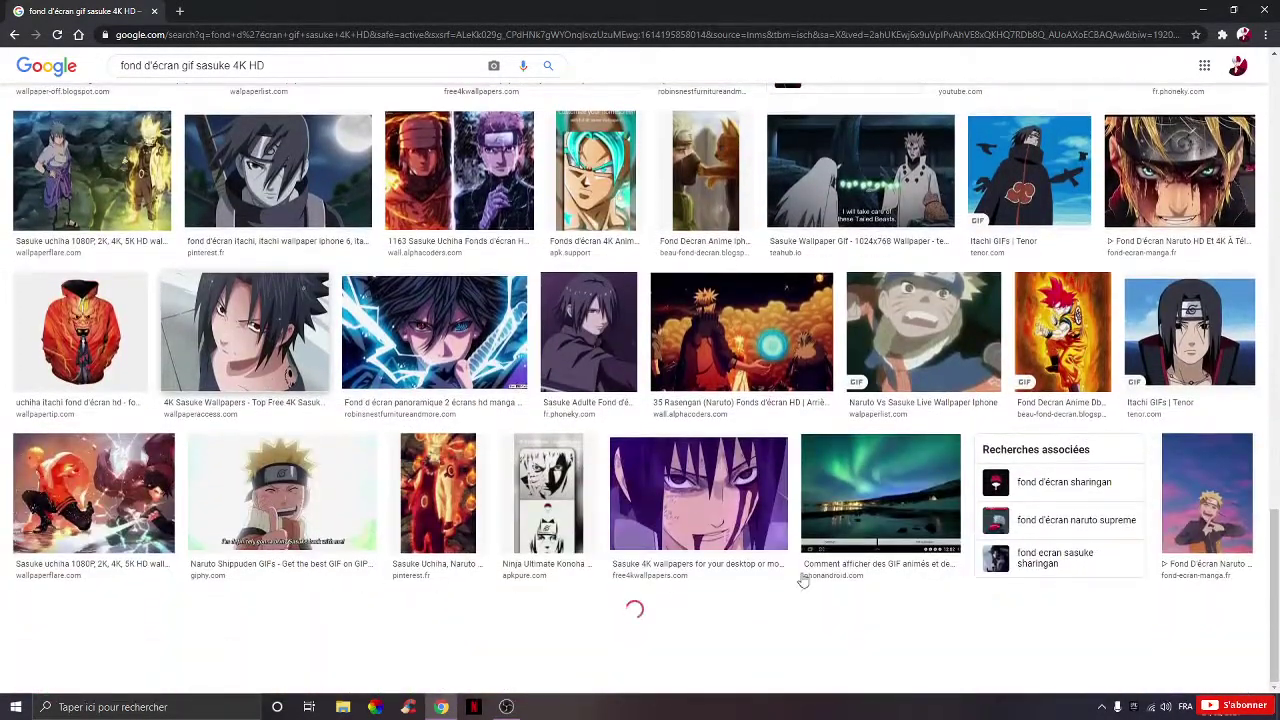
pyautogui.scroll(-10, 268, 568)
pyautogui.scroll(3, 486, 408)
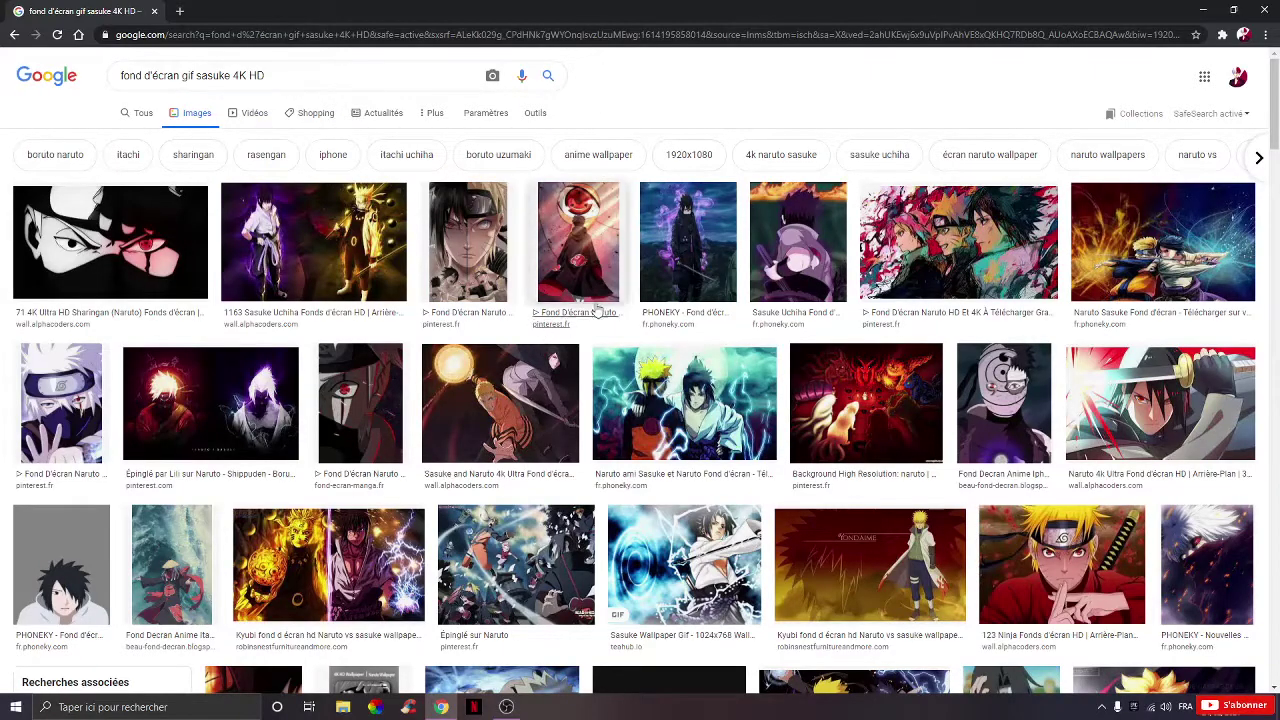
pyautogui.scroll(-2, 1104, 500)
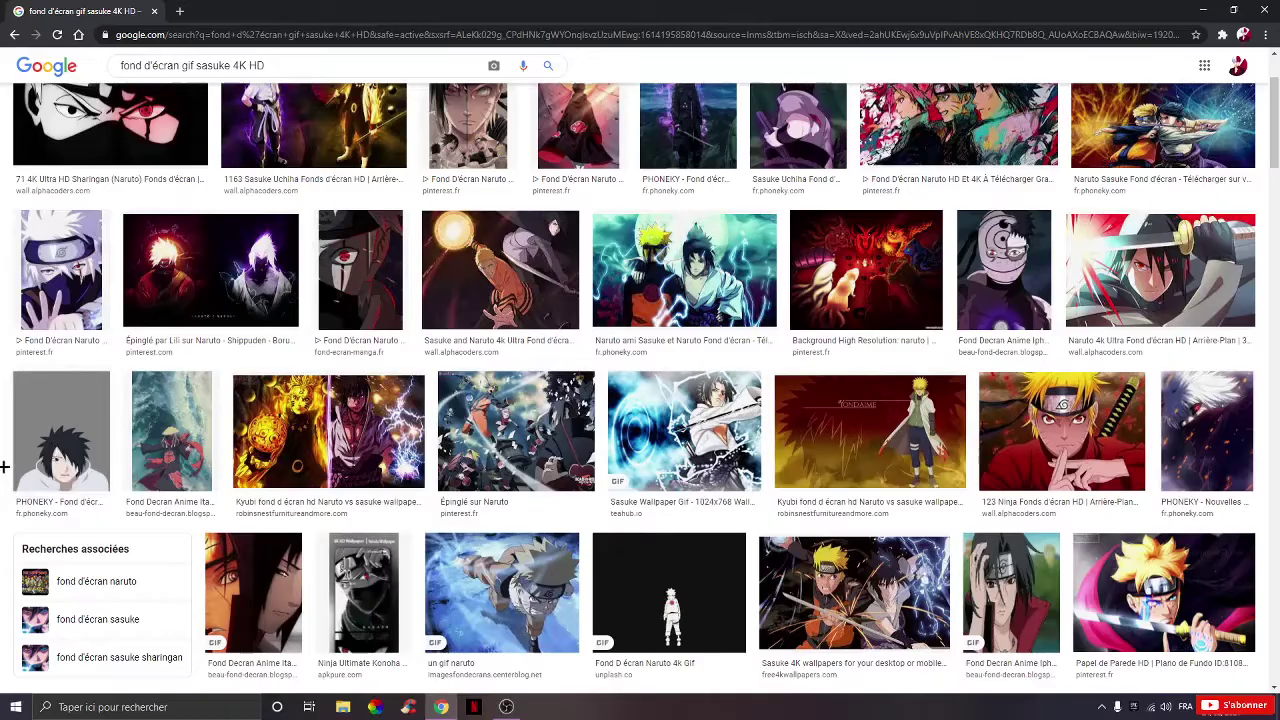
pyautogui.scroll(2, 150, 445)
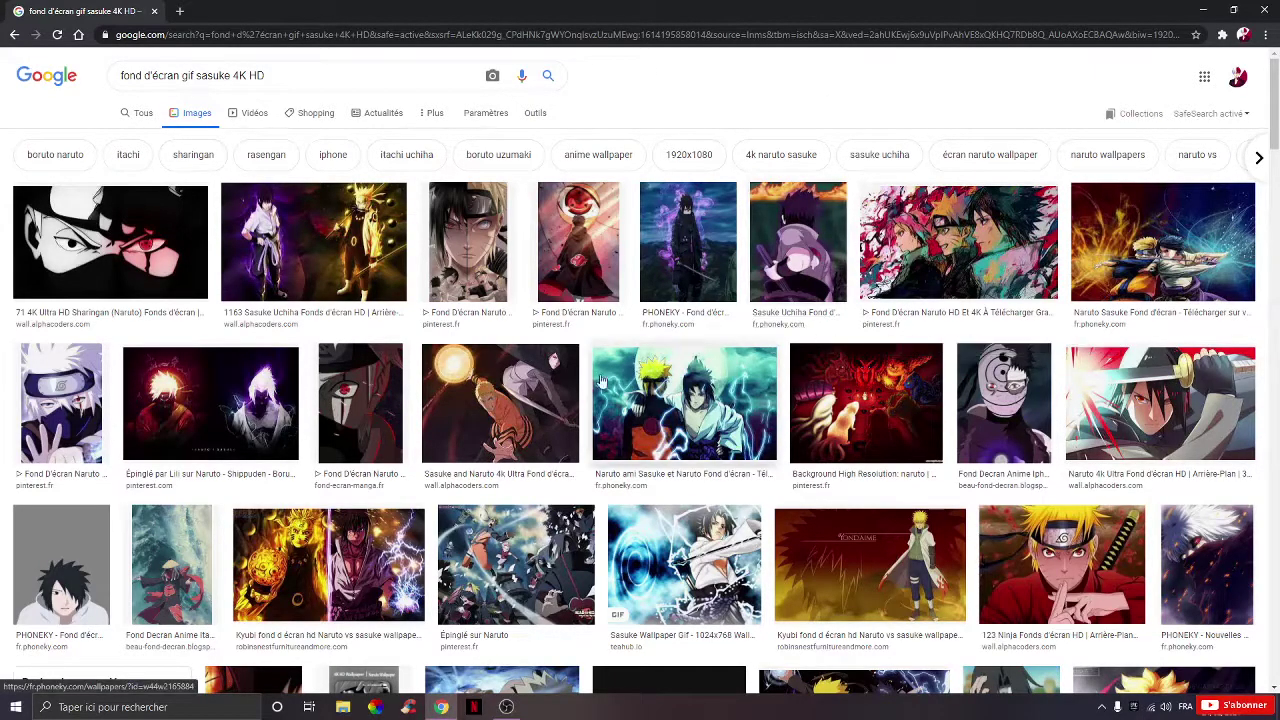
pyautogui.scroll(-2, 645, 445)
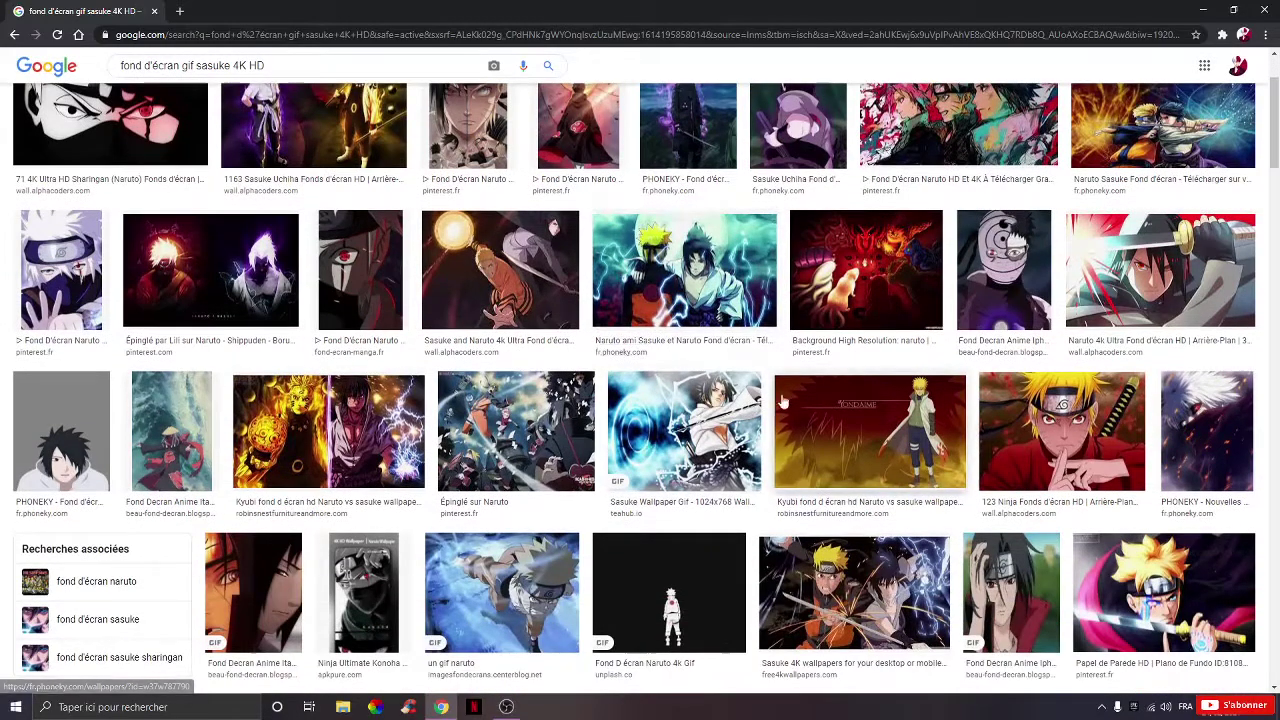
pyautogui.scroll(-2, 485, 455)
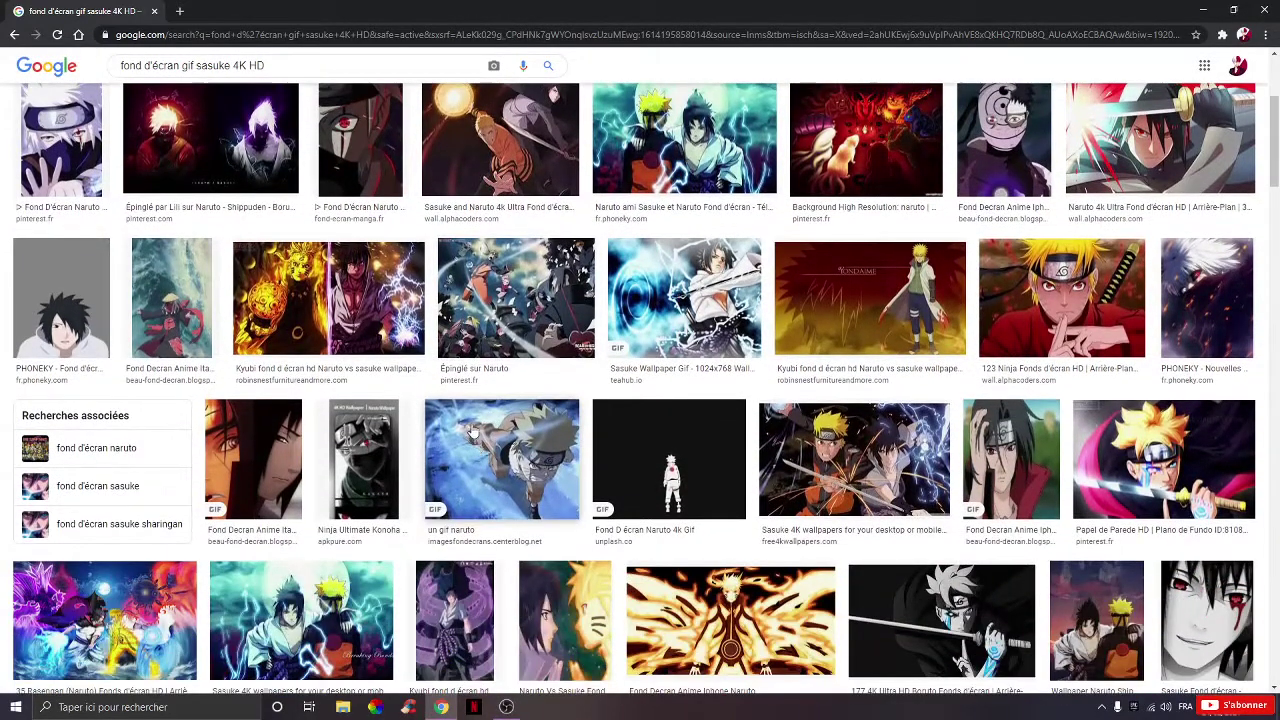
pyautogui.scroll(-10, 948, 519)
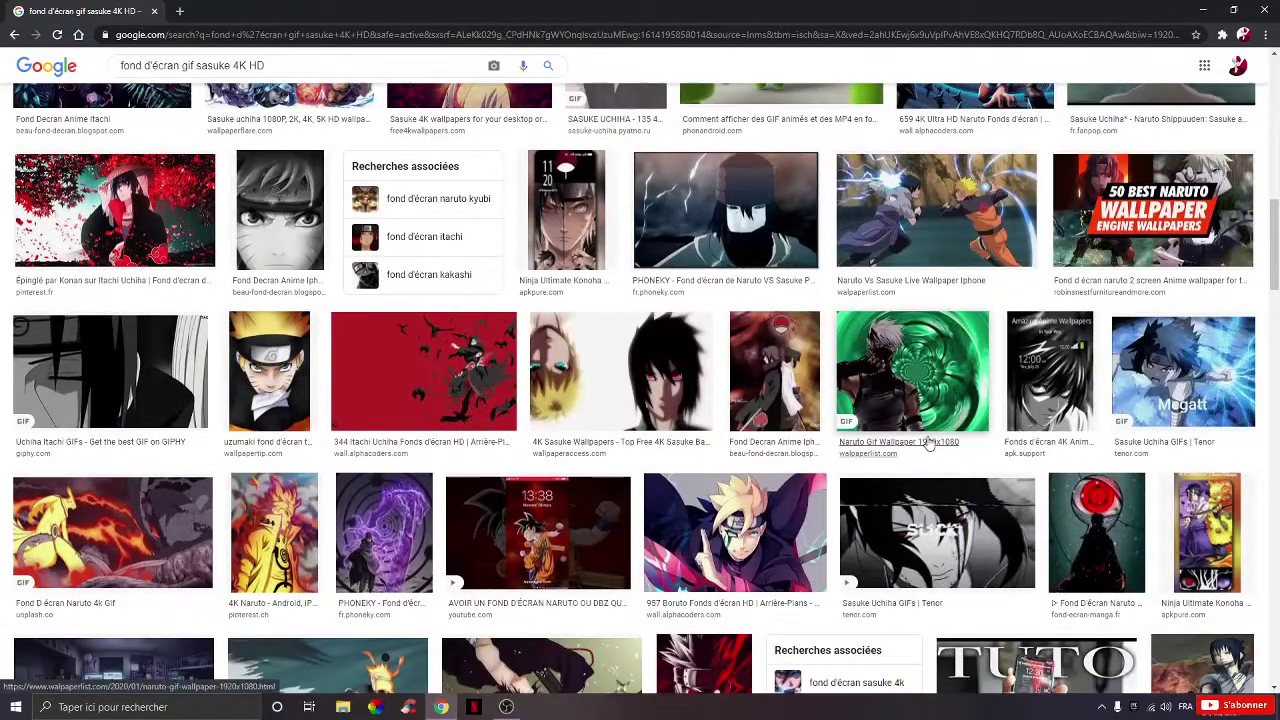
pyautogui.scroll(-6, 928, 444)
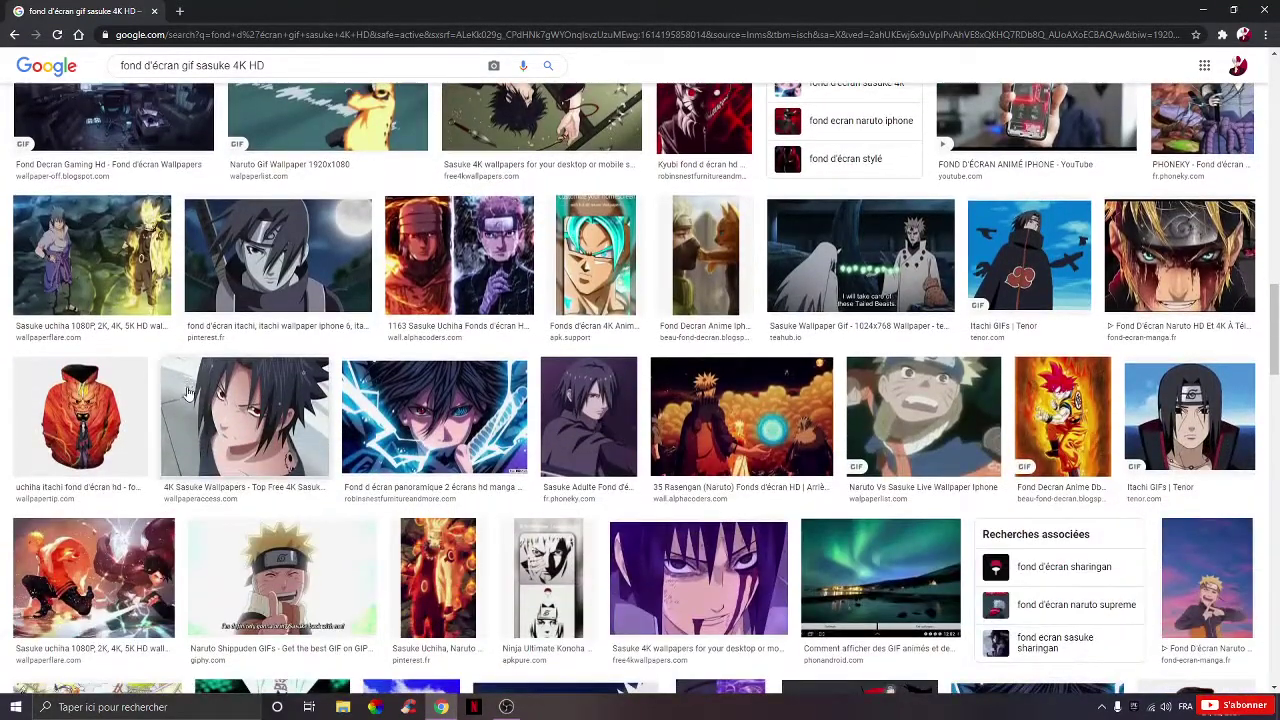
pyautogui.scroll(-3, 490, 423)
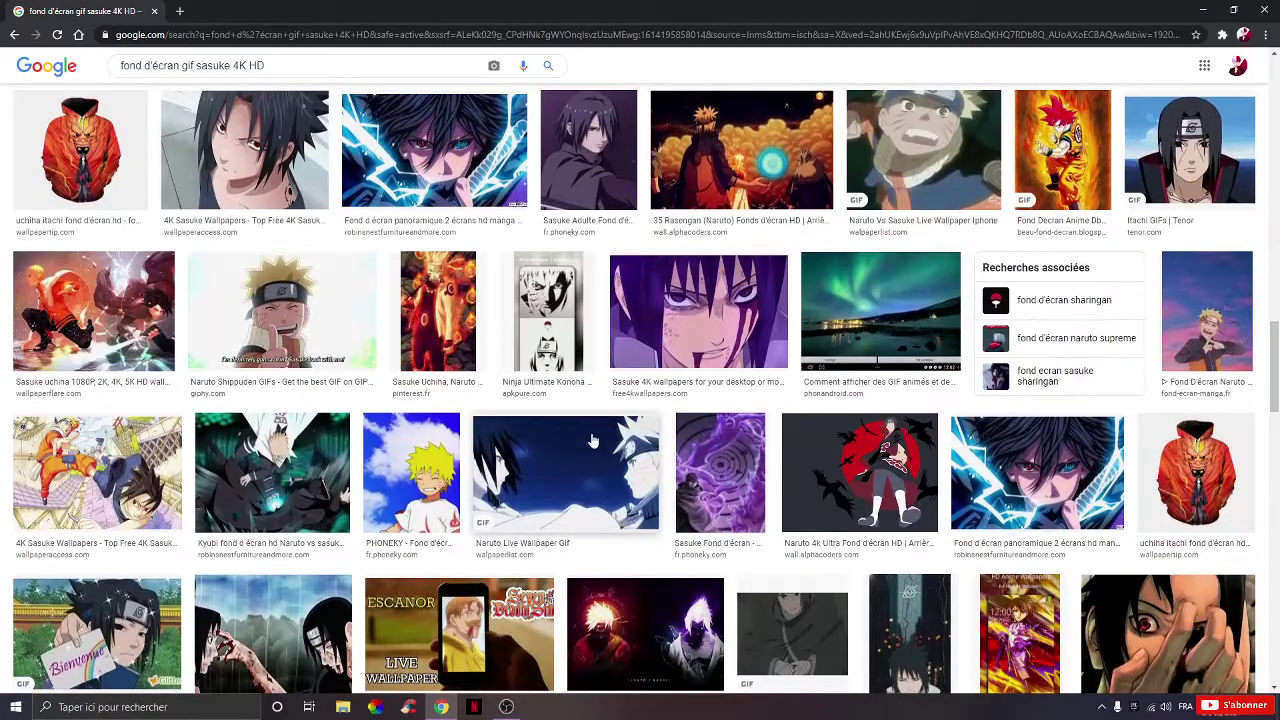
pyautogui.scroll(-4, 590, 385)
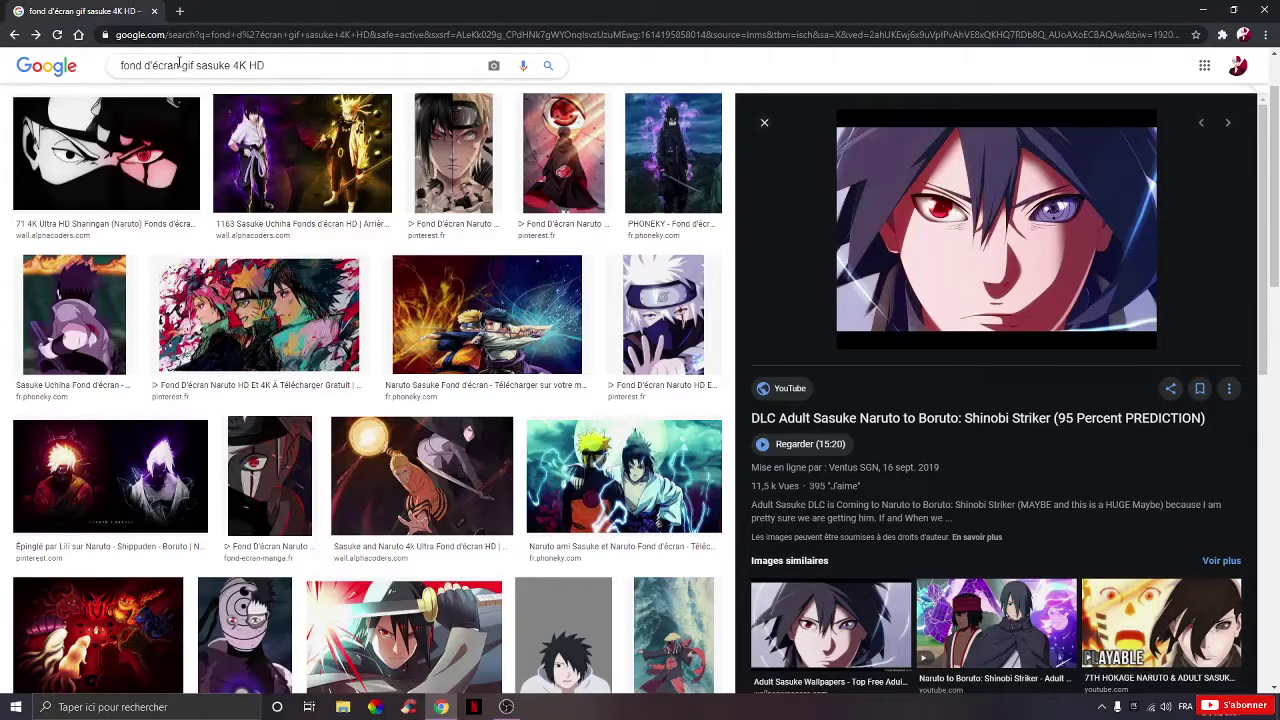
# Remove "fond d'écran" from the query and search images for "gif sasuke 4K HD"
pyautogui.moveTo(172, 65); pyautogui.dragTo(121, 65)
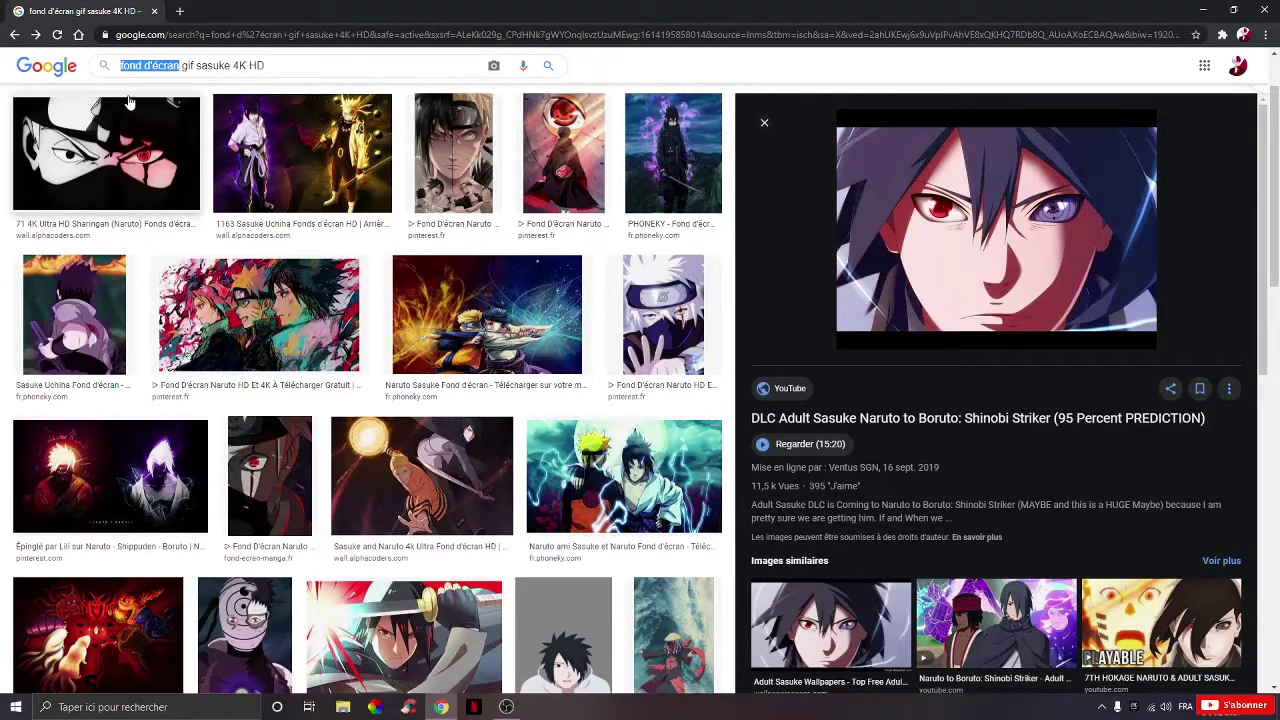
pyautogui.press('BackSpace')
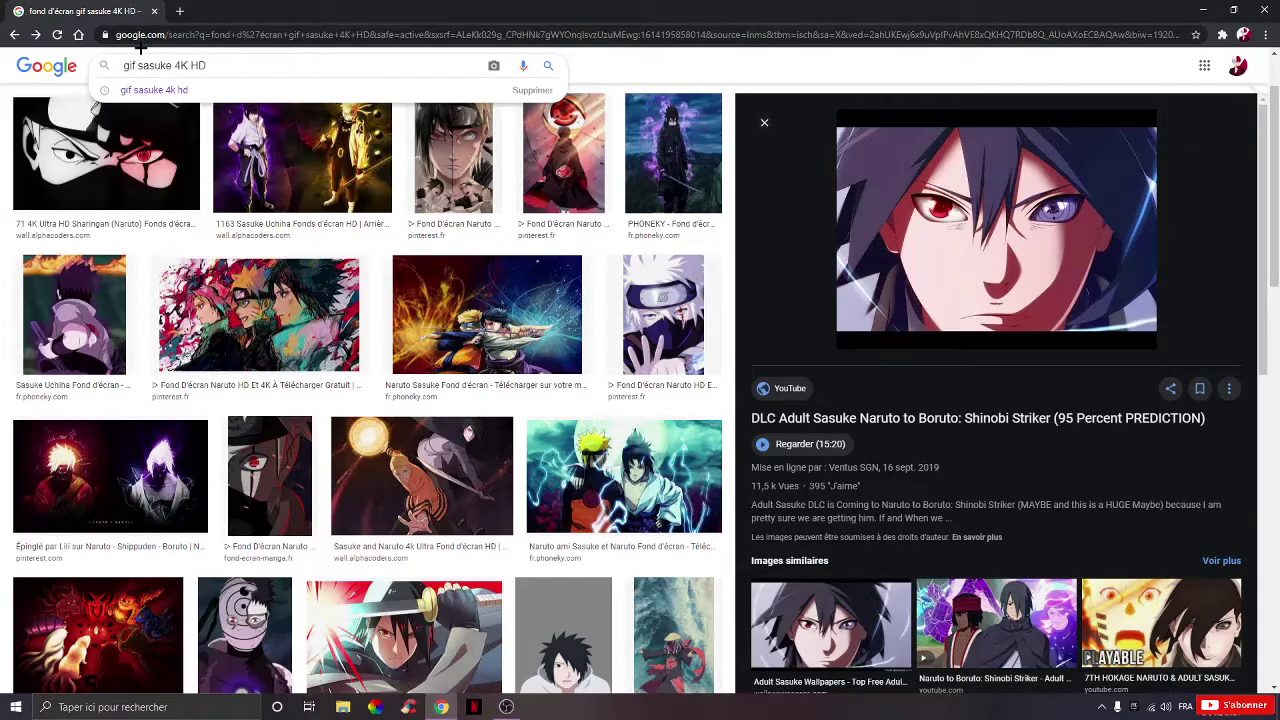
pyautogui.press('Return')
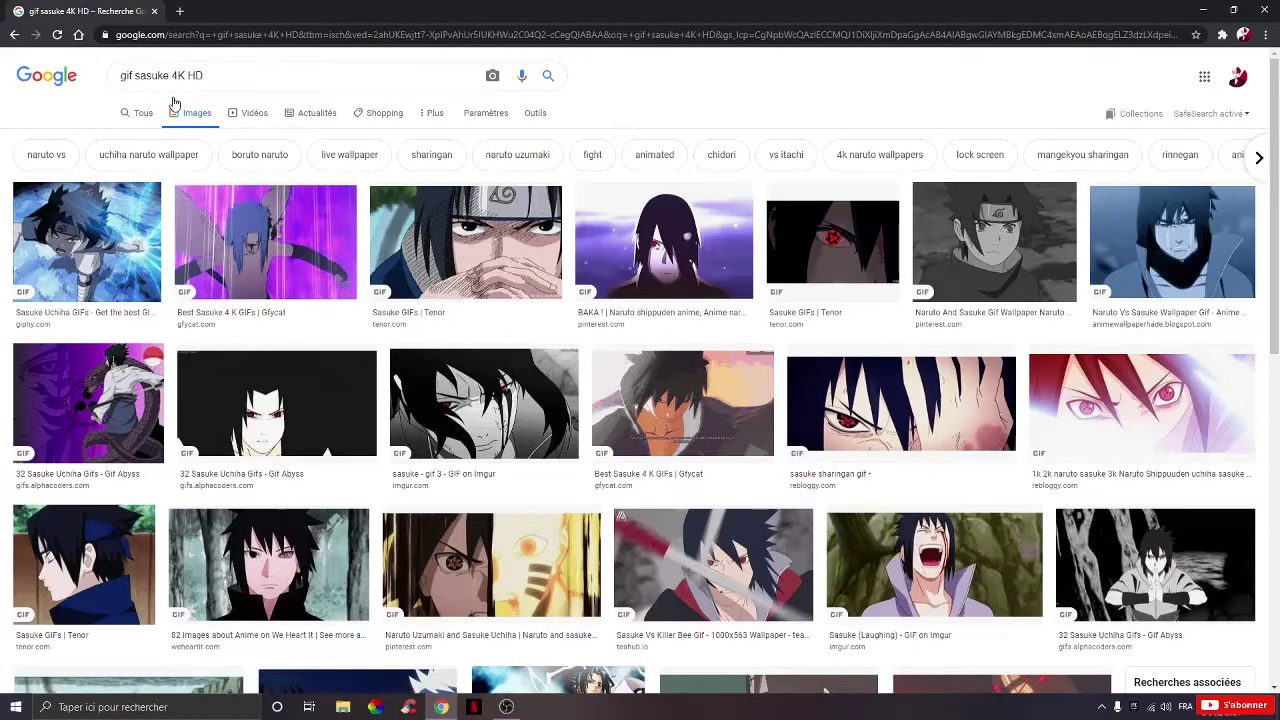
# Preview a purple Sasuke GIF and open the similar Tumblr GIF of Sasuke from its related images
pyautogui.click(683, 403)
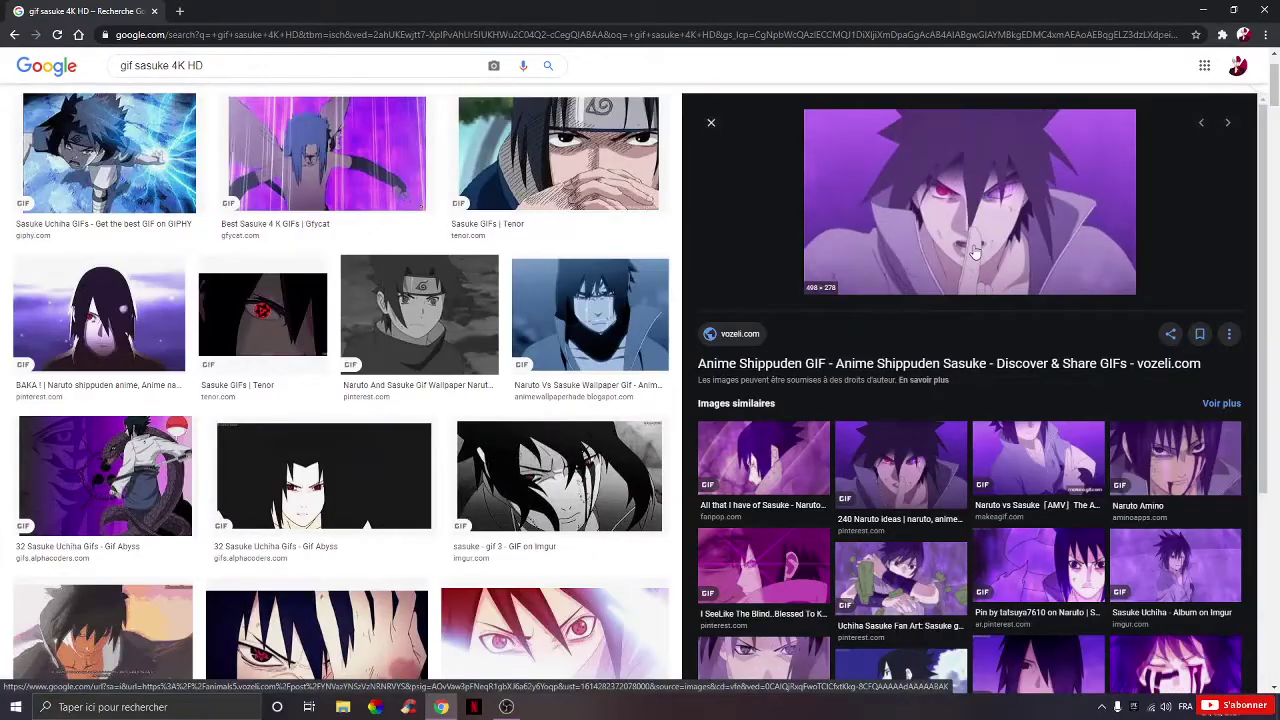
pyautogui.scroll(-3, 850, 370)
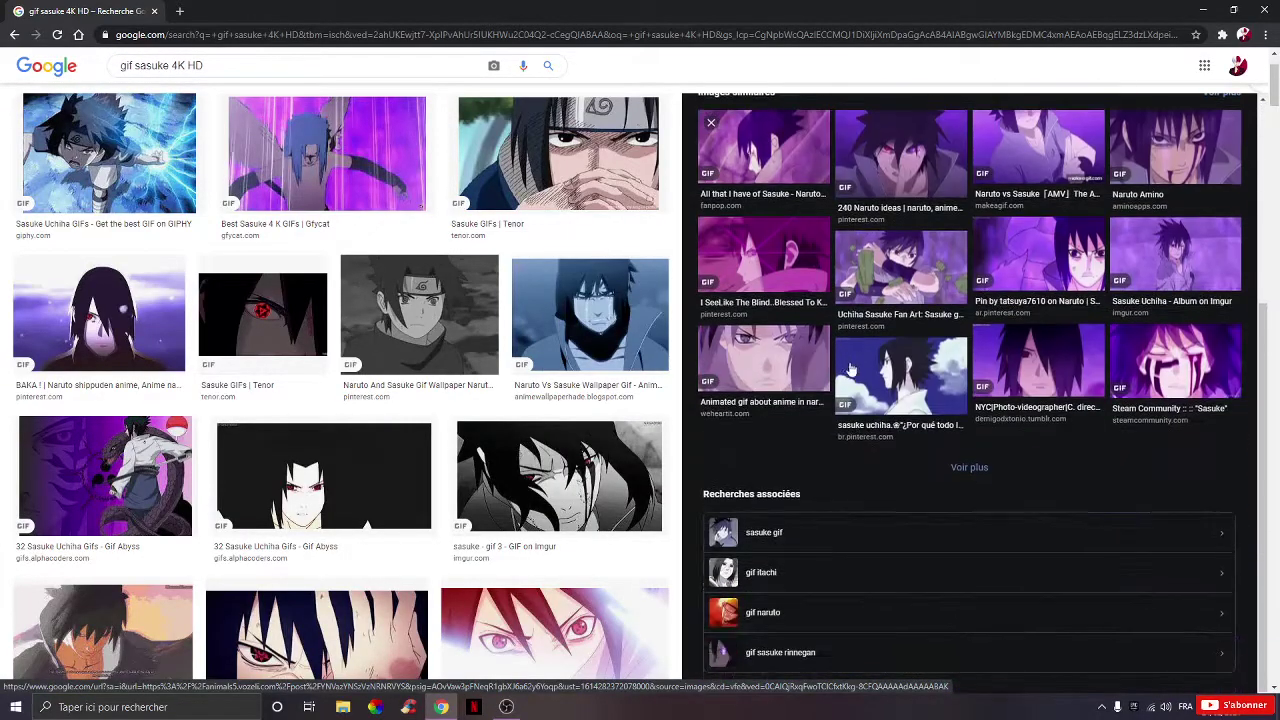
pyautogui.click(1018, 388)
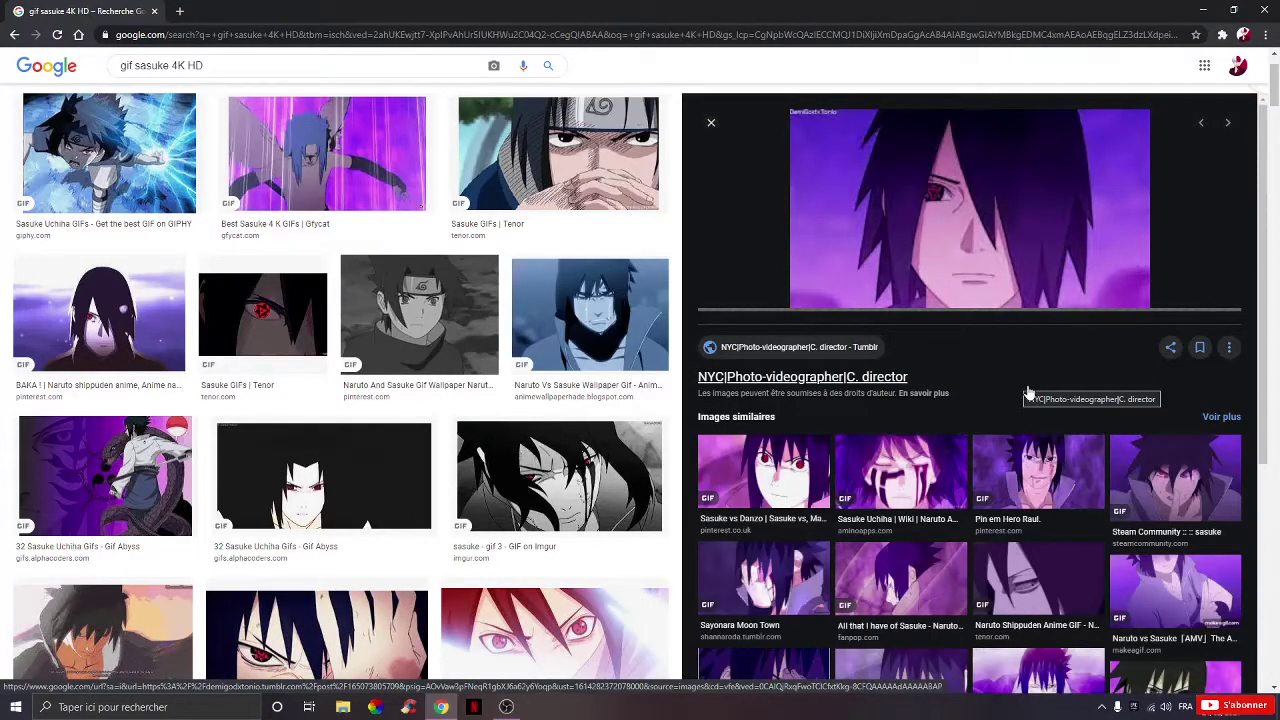
# Remove "HD" from the query and search images for "gif sasuke 4K"
pyautogui.scroll(2, 177, 171)
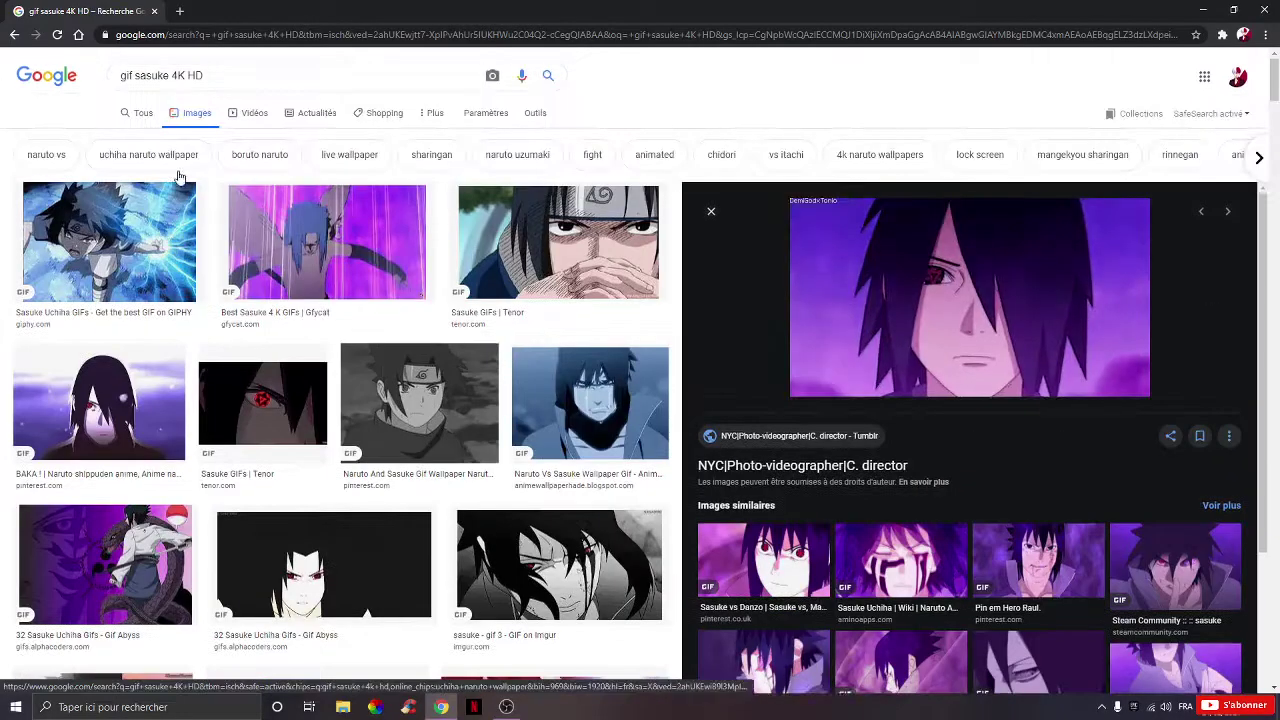
pyautogui.moveTo(222, 77); pyautogui.dragTo(187, 60)
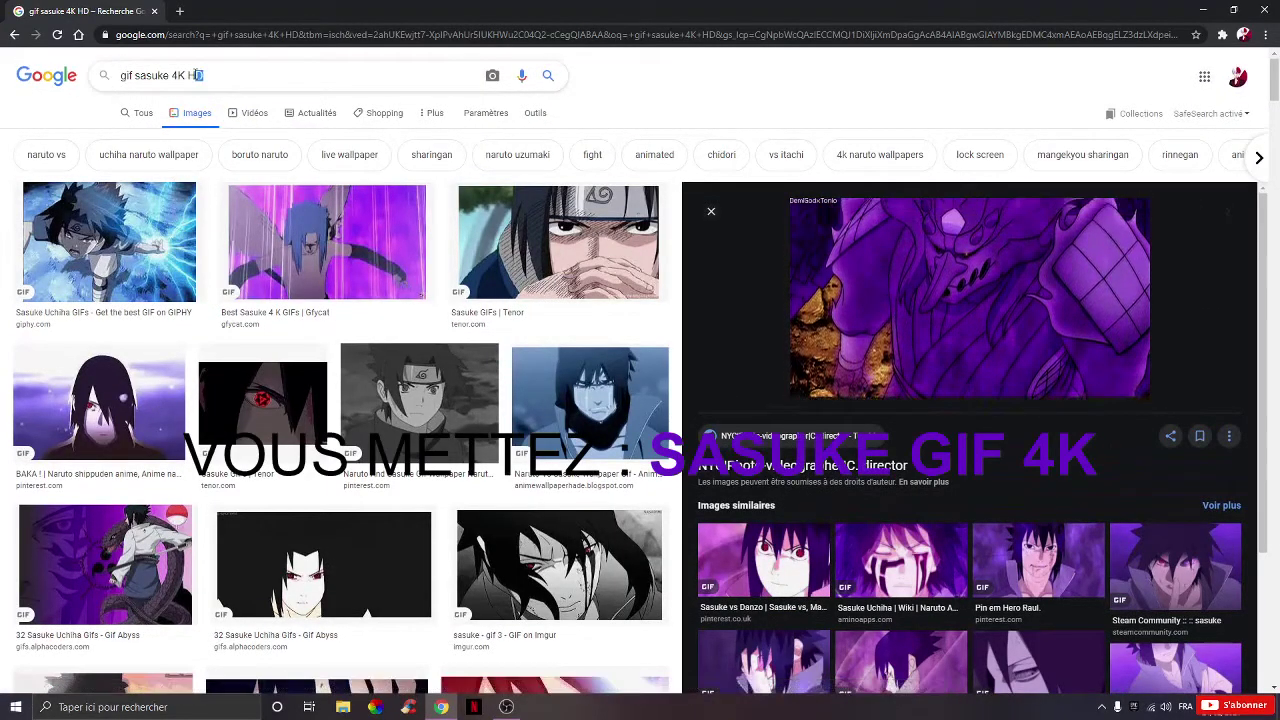
pyautogui.press('BackSpace')
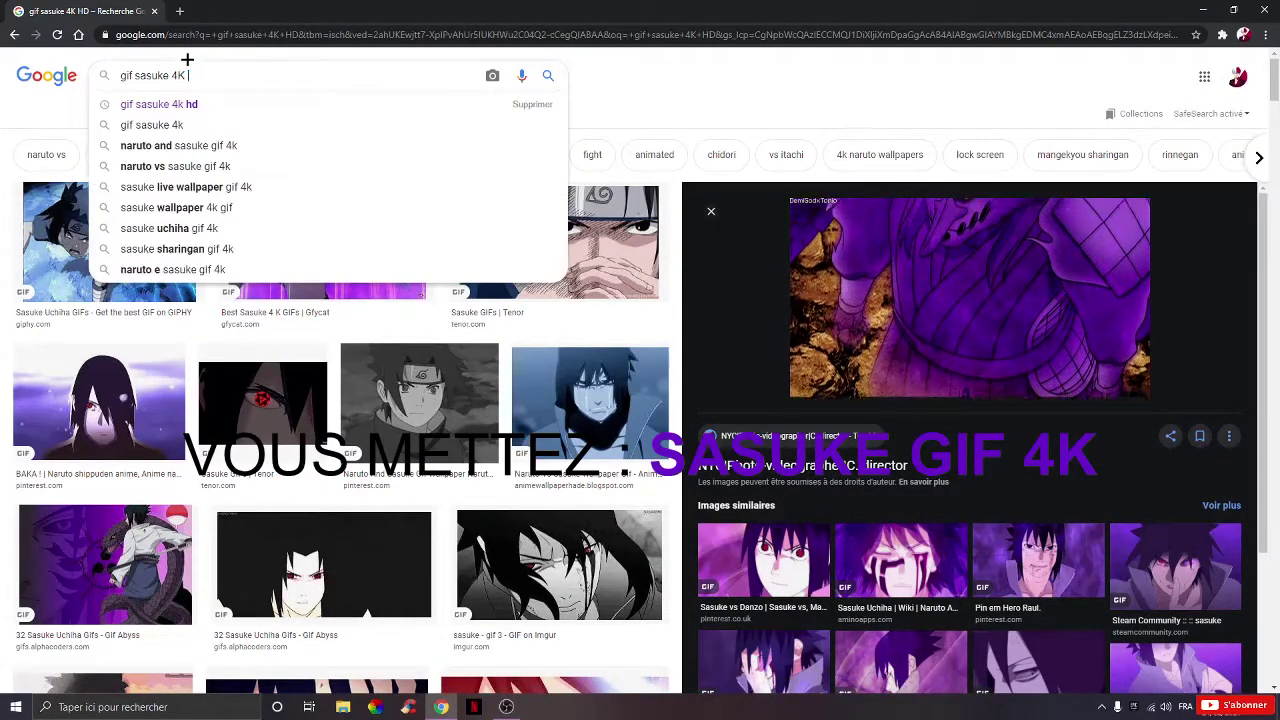
pyautogui.press('Return')
# Browse the "gif sasuke 4K" image results and return from the GIF preview to the full results grid
pyautogui.scroll(-10, 250, 430)
pyautogui.scroll(5, 200, 425)
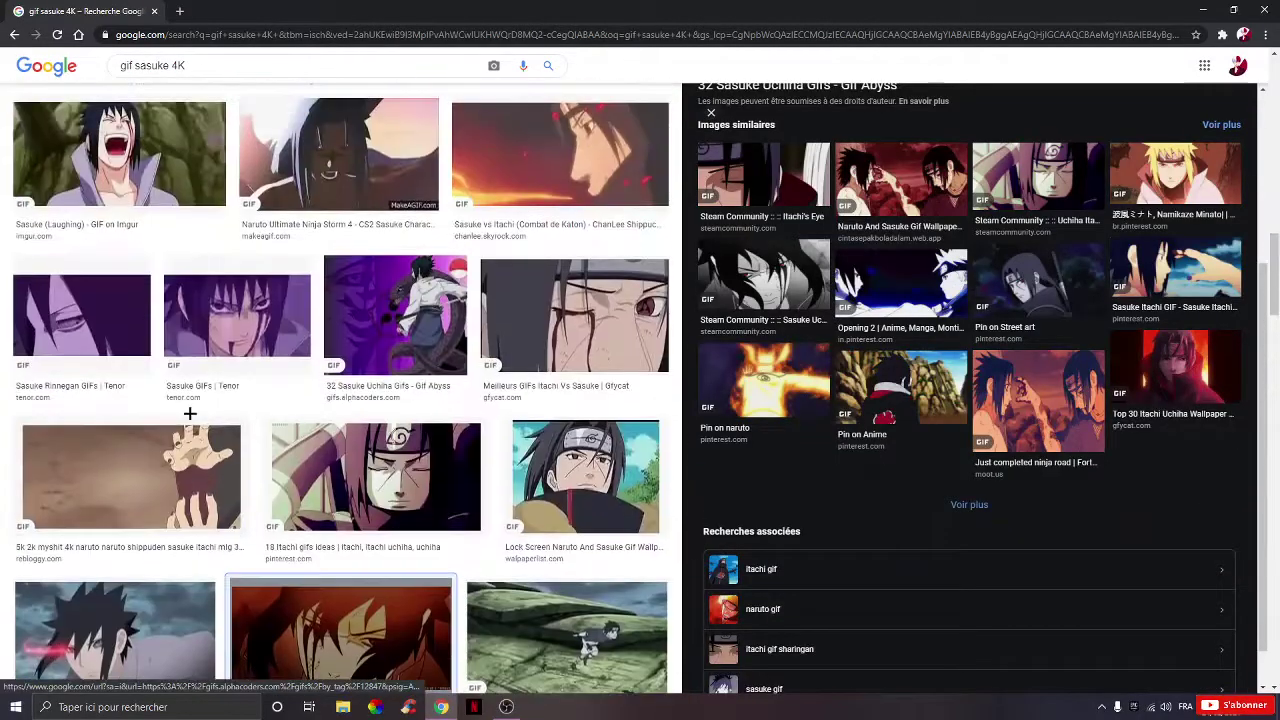
pyautogui.click(13, 36)
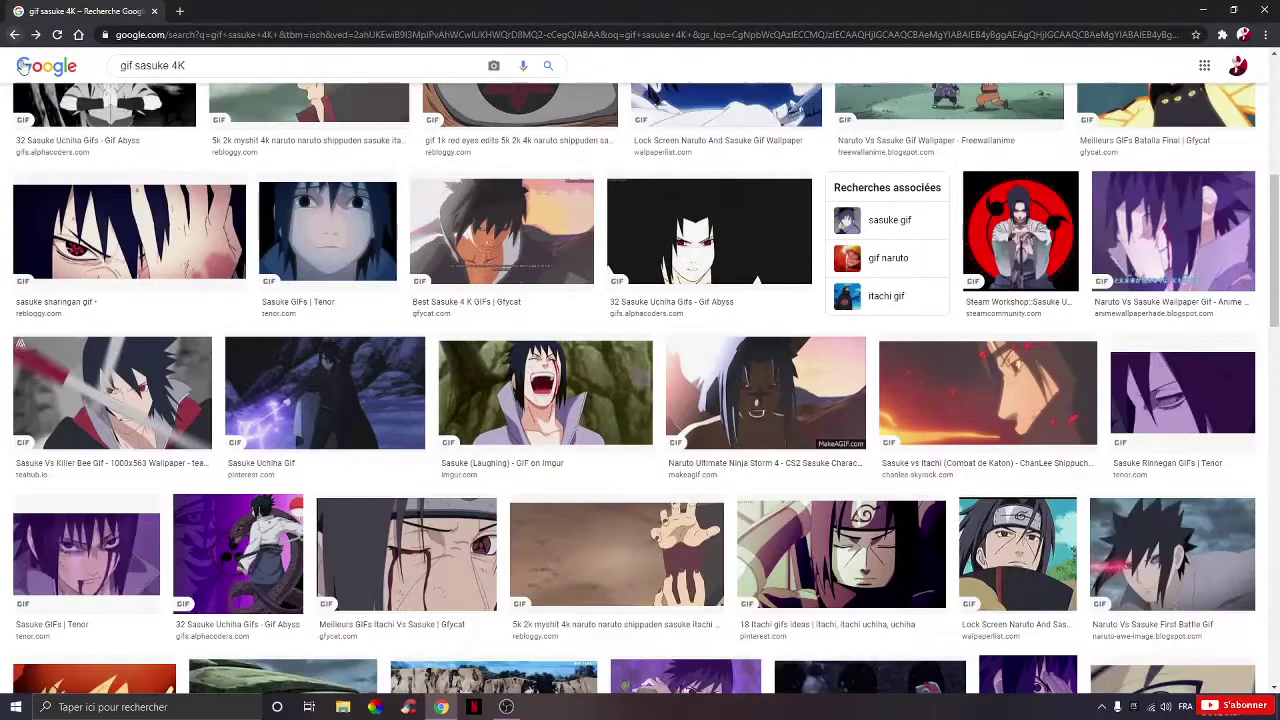
# Browse further through the "gif sasuke 4K" image results for a suitable GIF, checking the current desktop wallpaper along the way
pyautogui.scroll(-3, 162, 107)
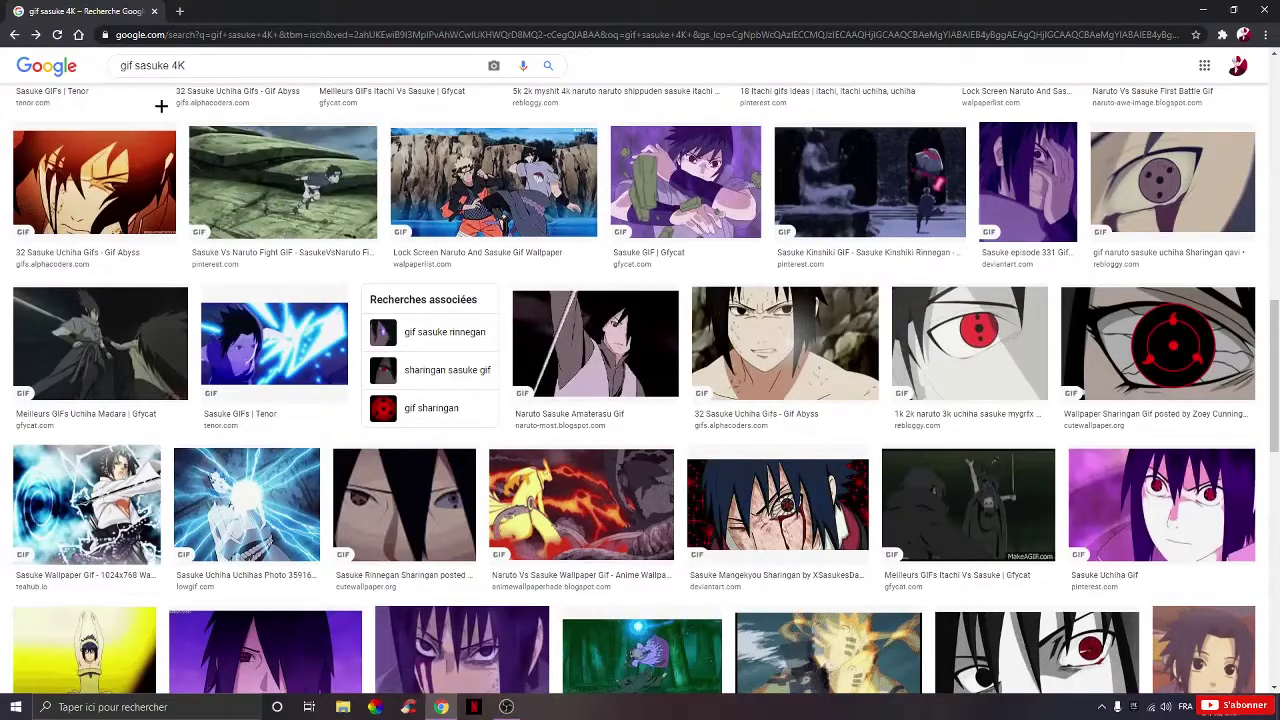
pyautogui.scroll(-3, 369, 331)
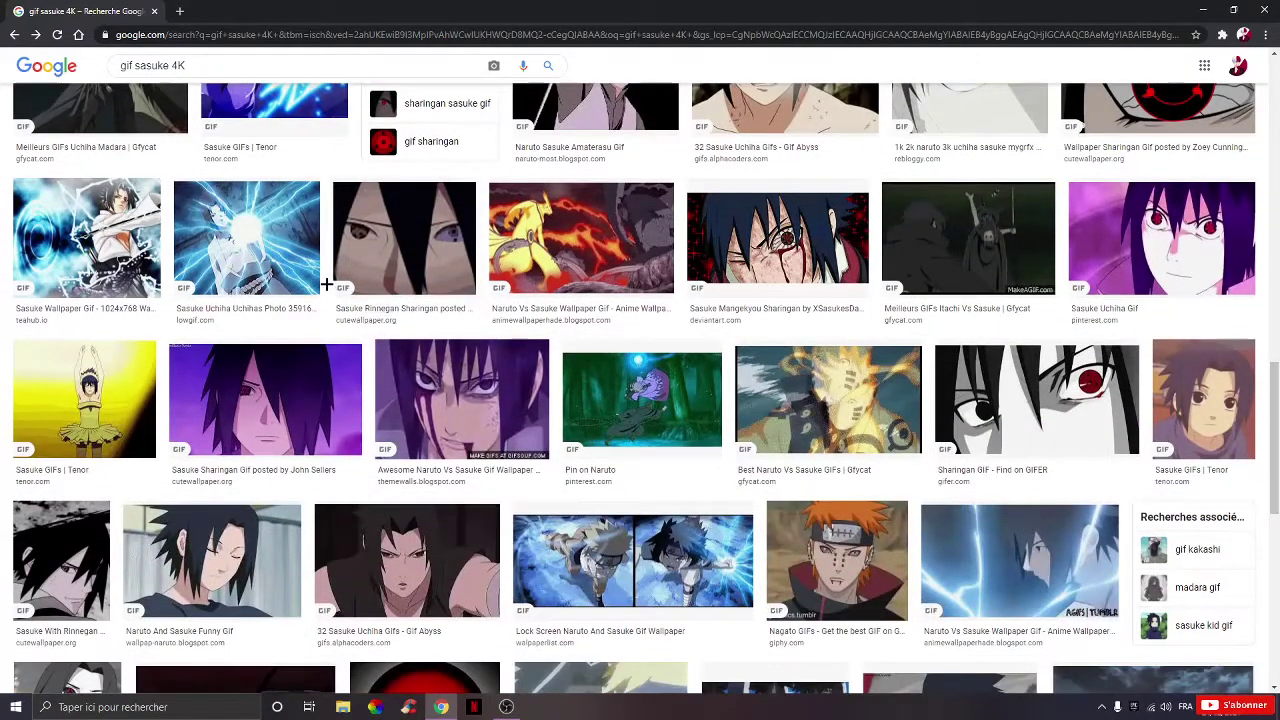
pyautogui.scroll(-5, 283, 423)
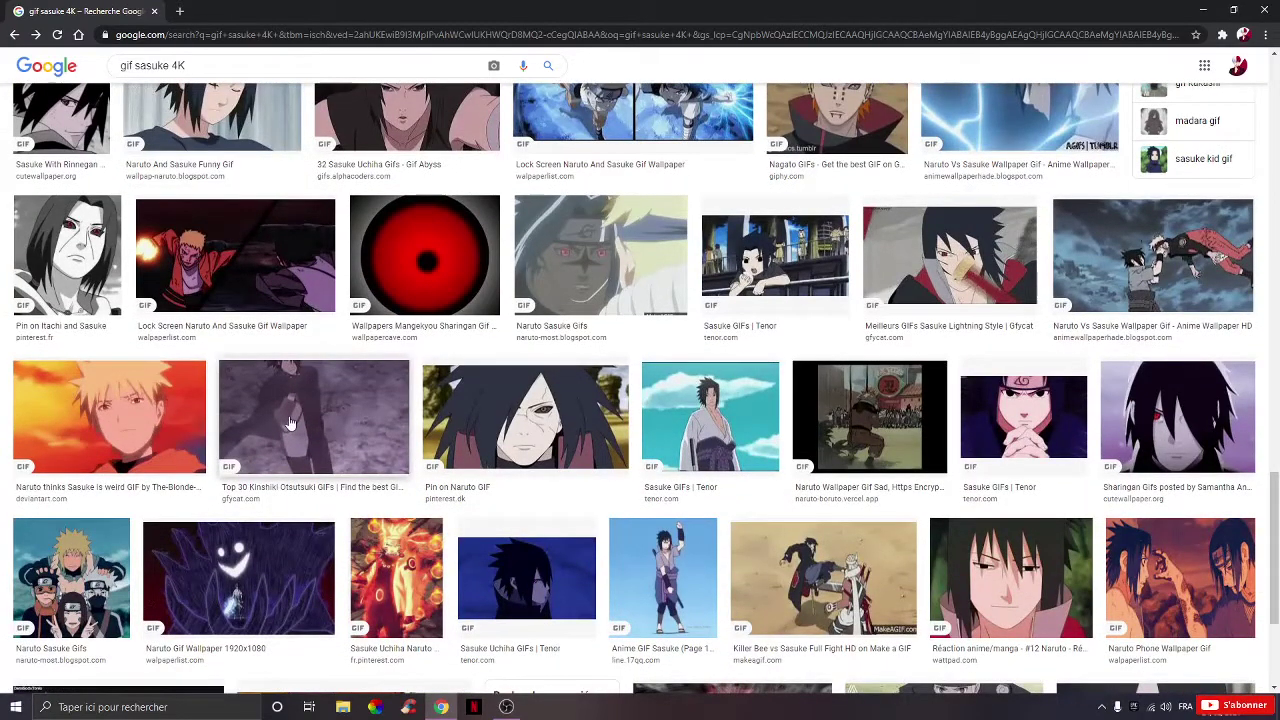
pyautogui.scroll(-3, 285, 430)
pyautogui.press('super+d')
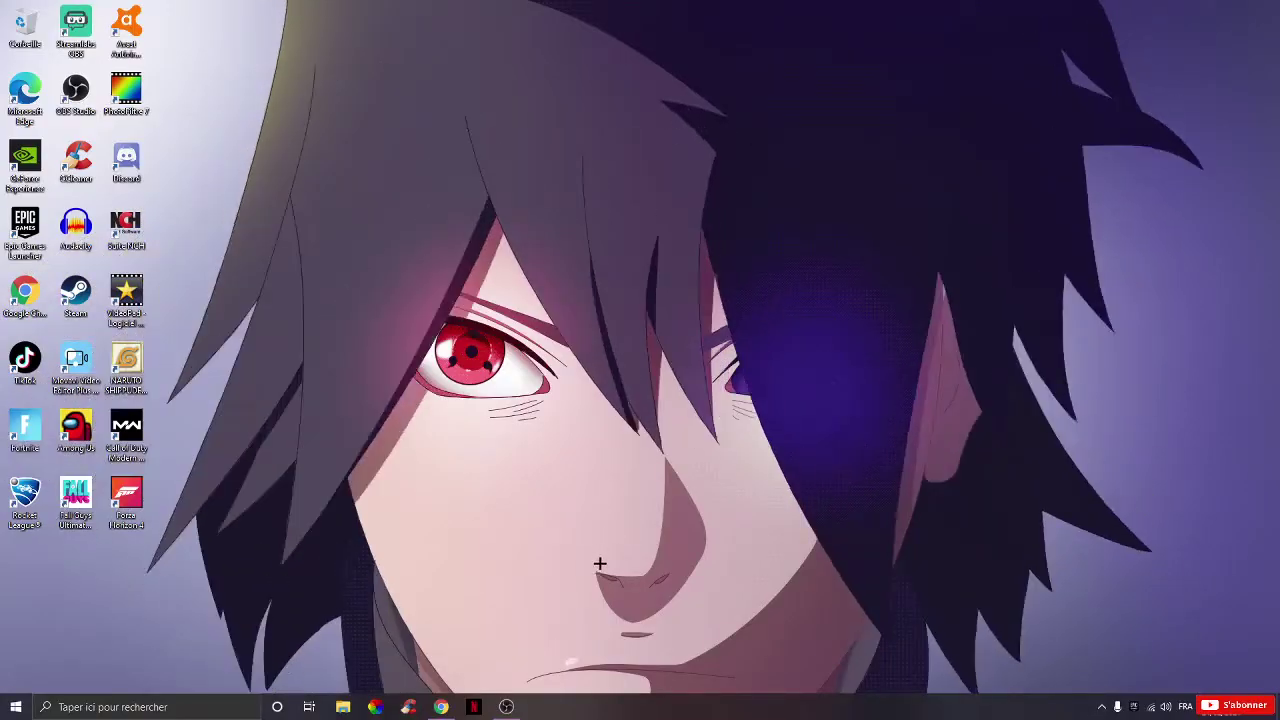
pyautogui.moveTo(436, 708)
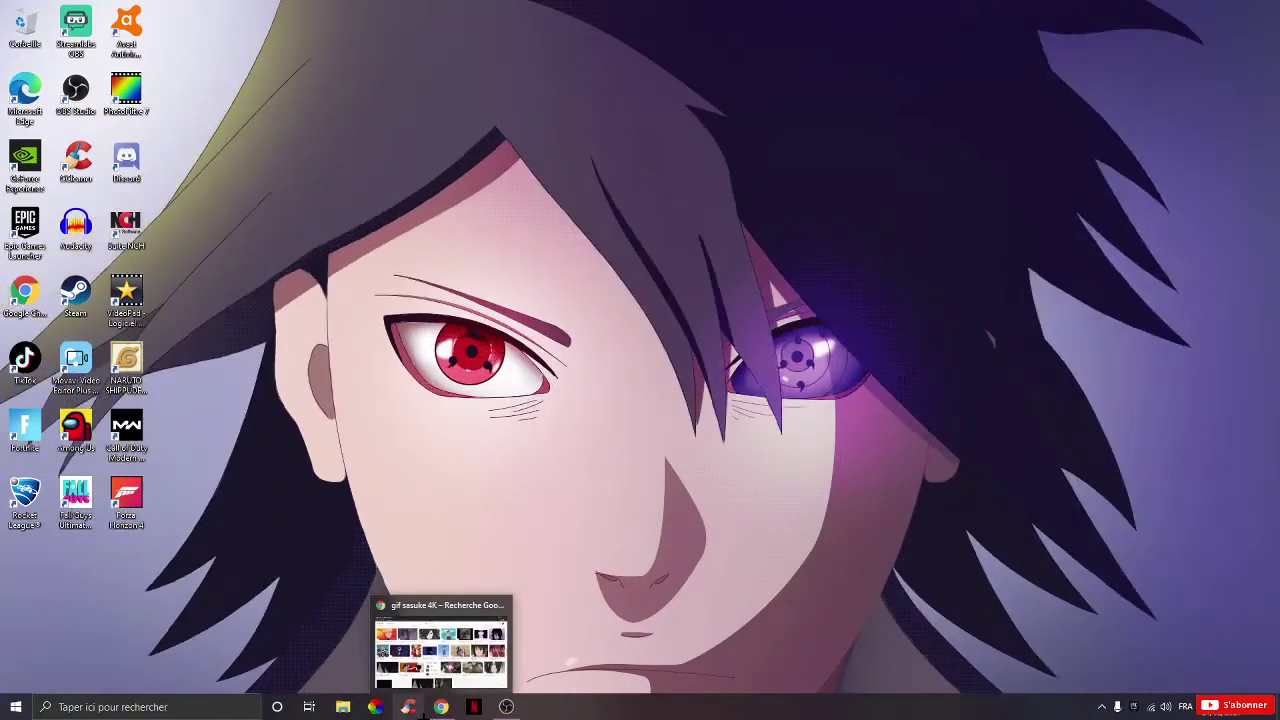
pyautogui.click(440, 650)
pyautogui.scroll(-8, 360, 290)
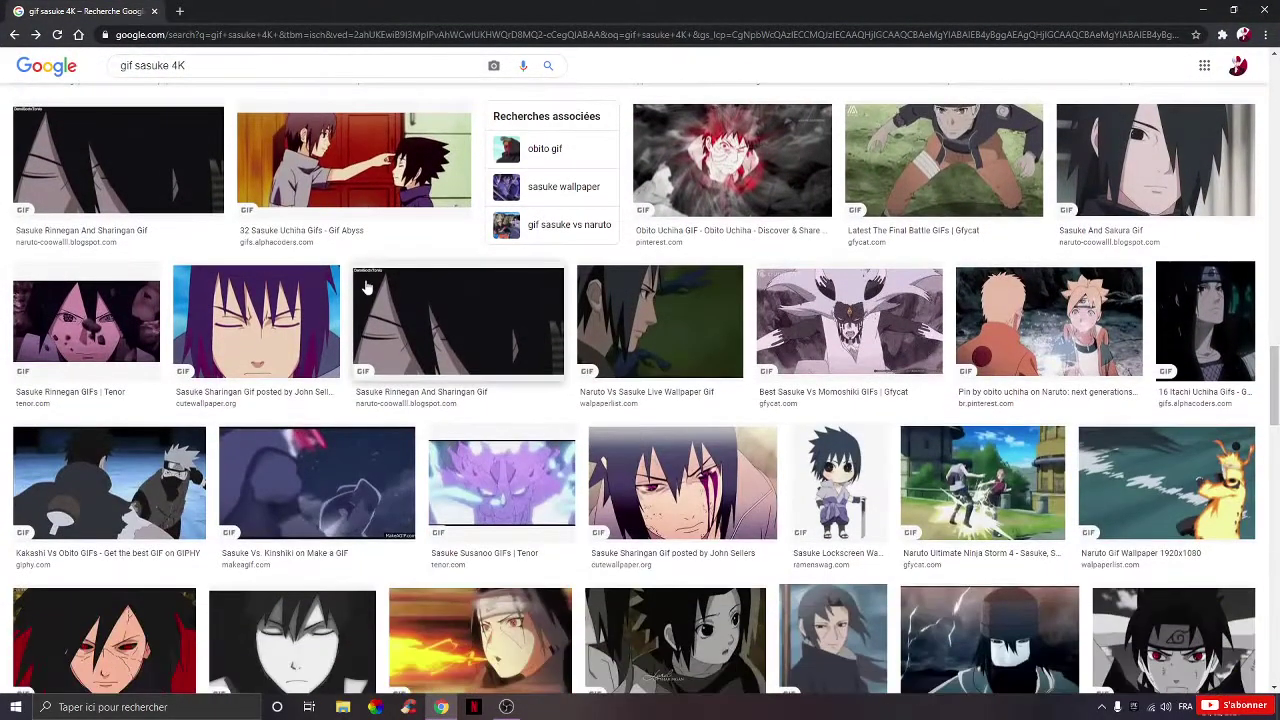
# Preview the Steam Community "Sasuke Rinnegan" GIF and open the similar "Sasuke Uchiha (Boruto: Naruto the Movie)" GIF
pyautogui.click(386, 294)
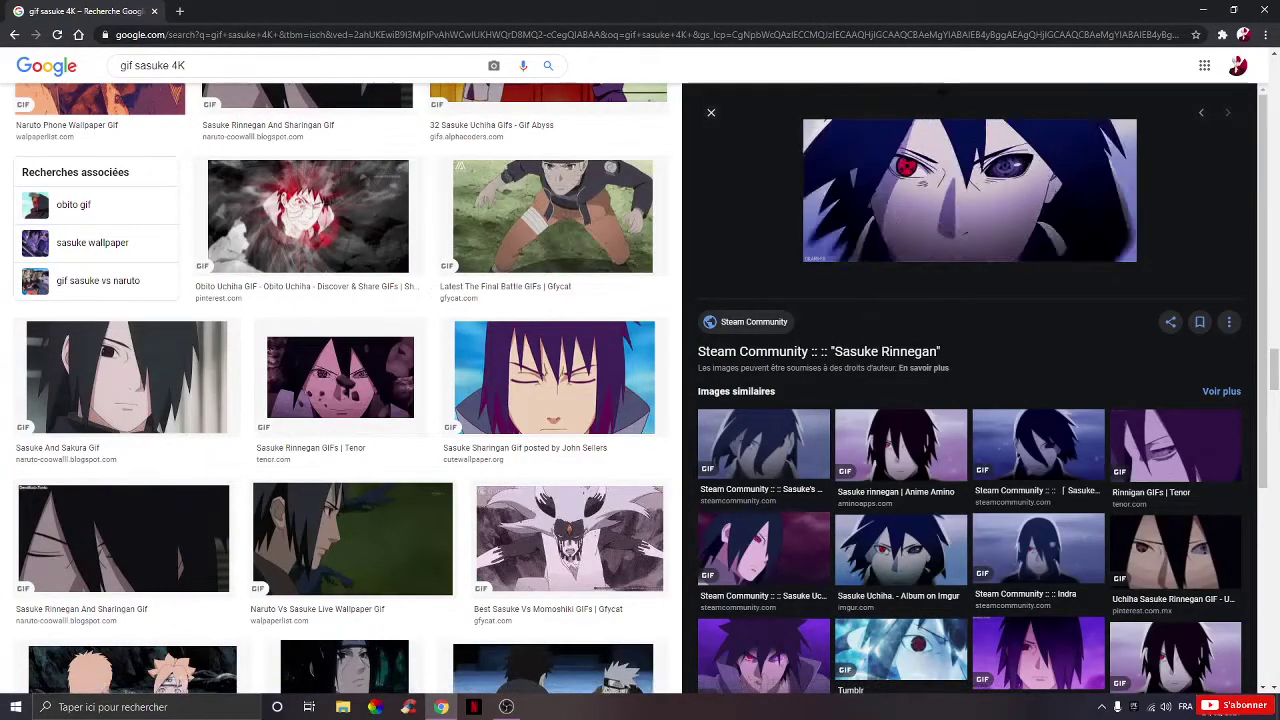
pyautogui.scroll(-2, 1020, 240)
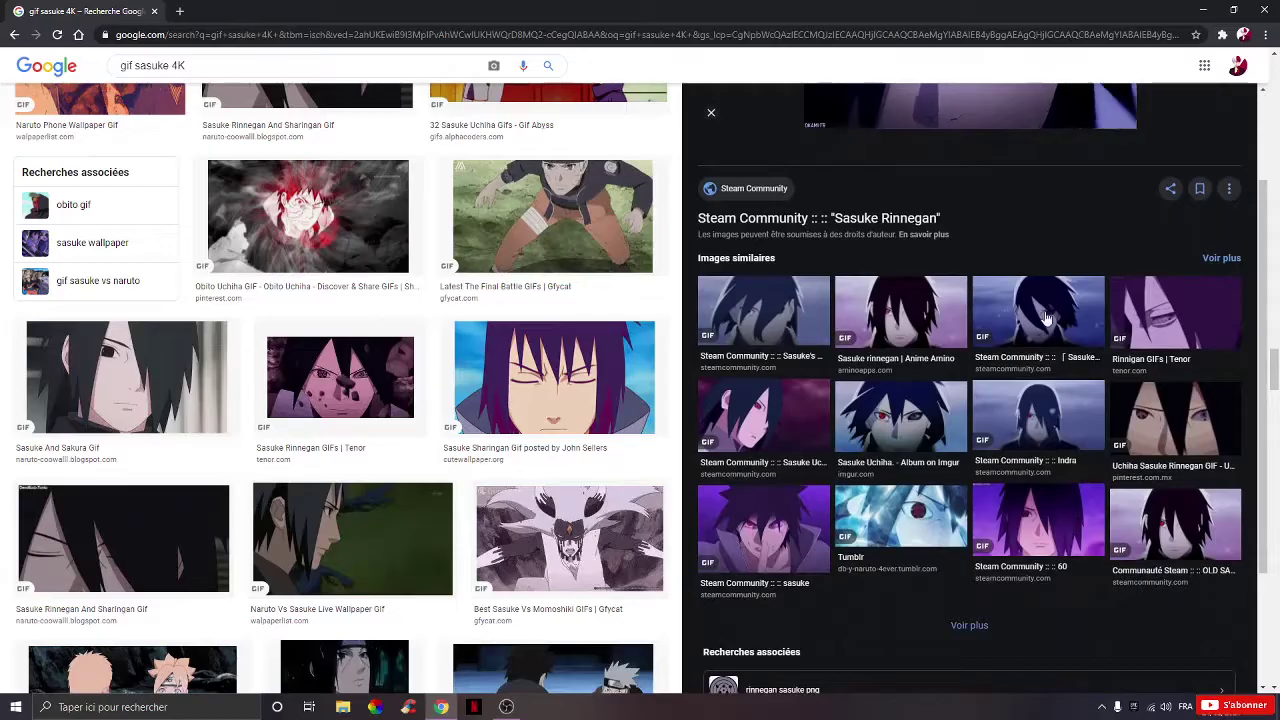
pyautogui.scroll(-1, 950, 480)
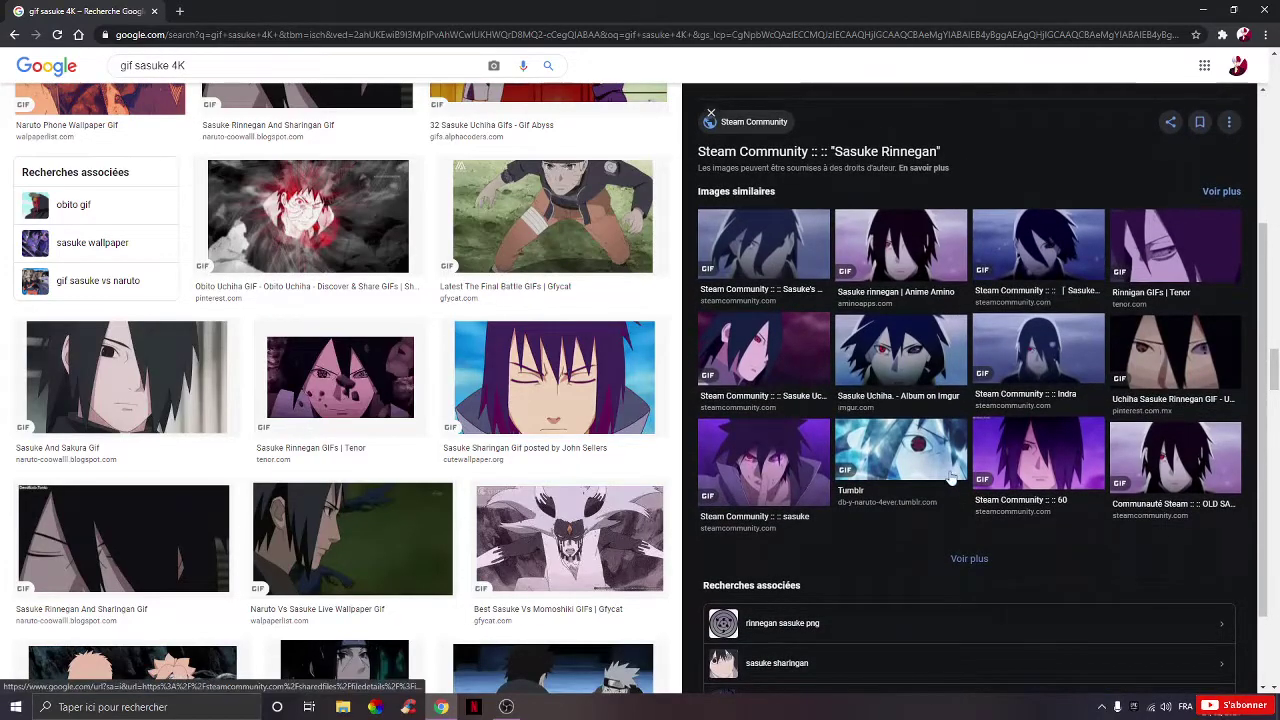
pyautogui.click(930, 348)
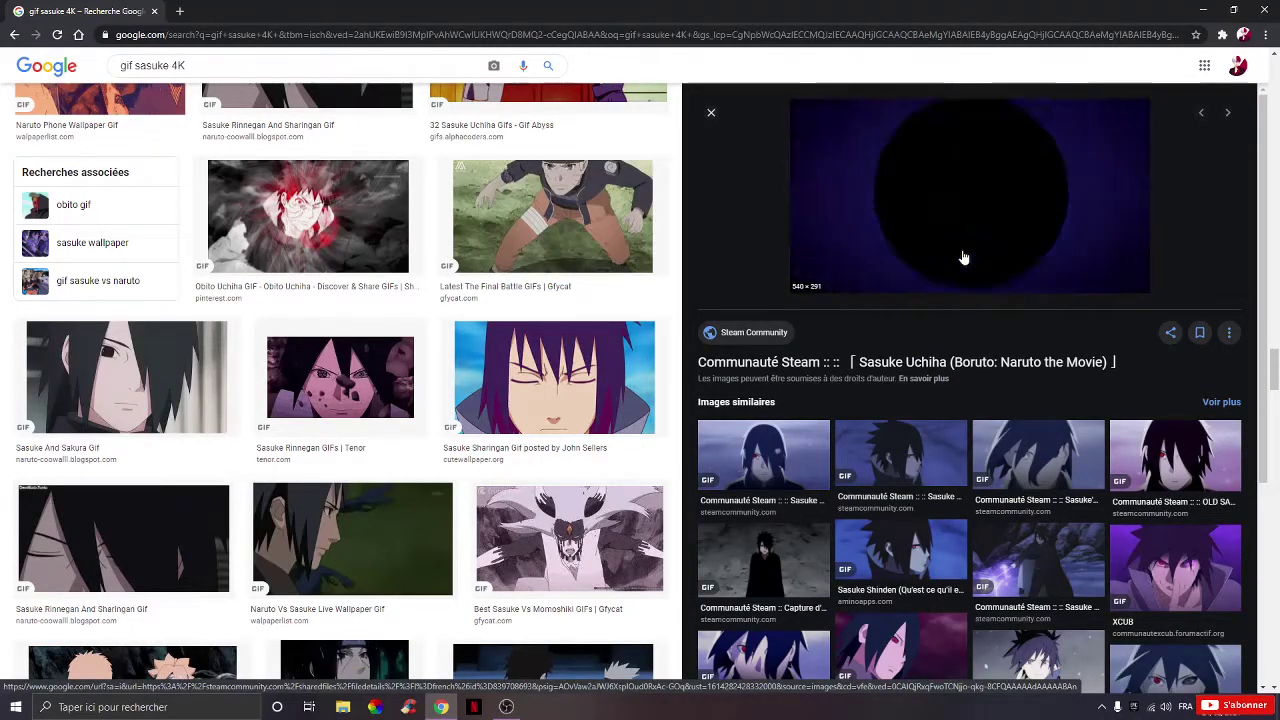
# Save the previewed Sasuke GIF to the MONTAGE folder under its suggested file name
pyautogui.rightClick(962, 190)
pyautogui.click(1025, 345)
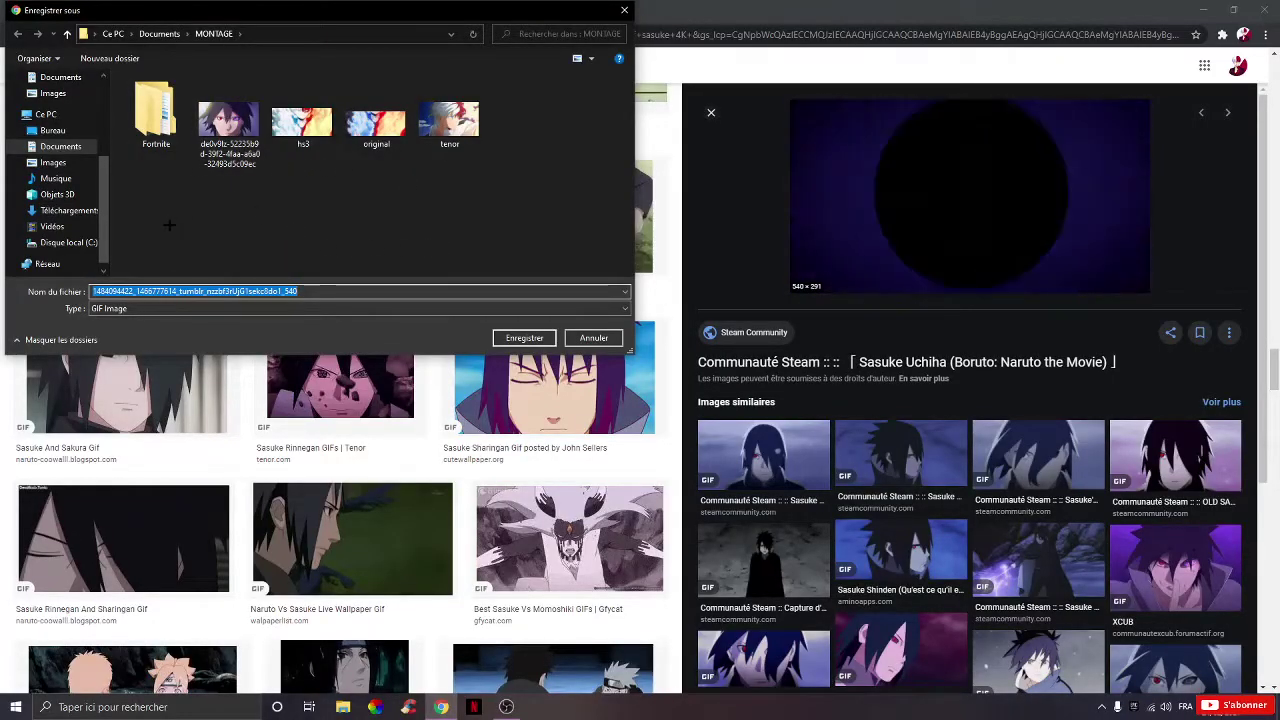
pyautogui.click(546, 337)
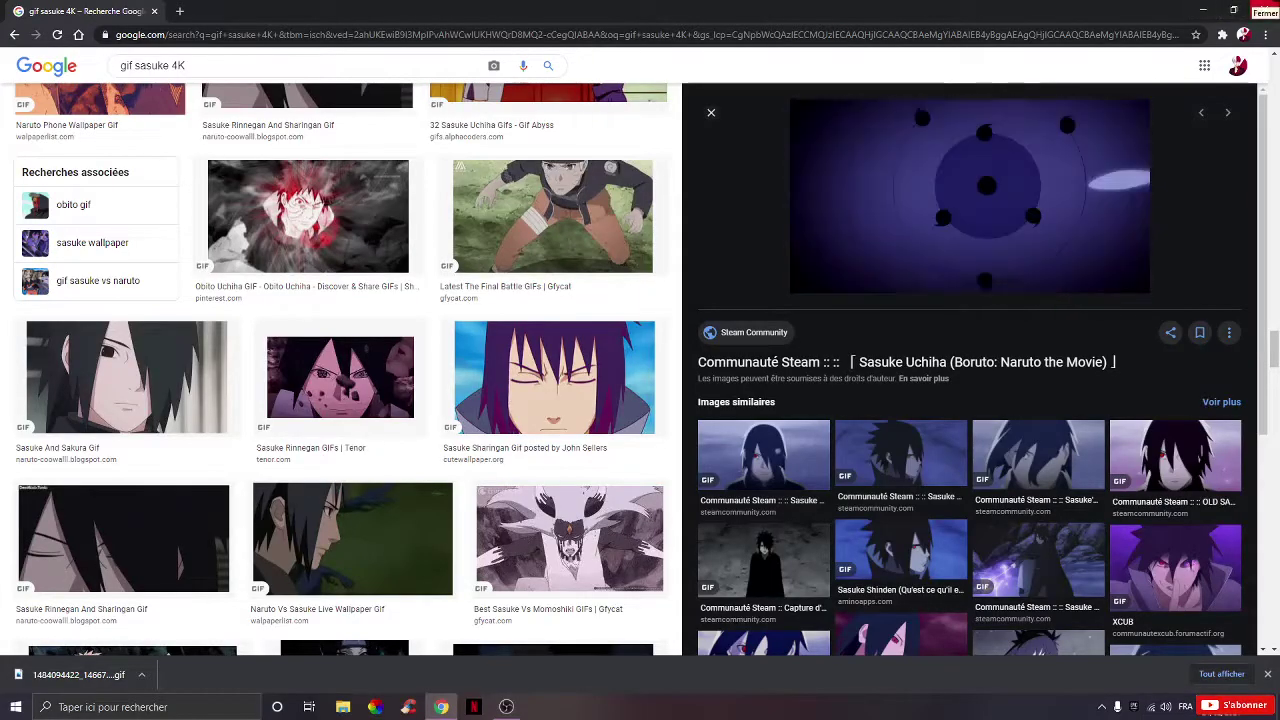
# Minimize the browser, then search Windows for "mic" and open Microsoft Store
pyautogui.click(1205, 10)
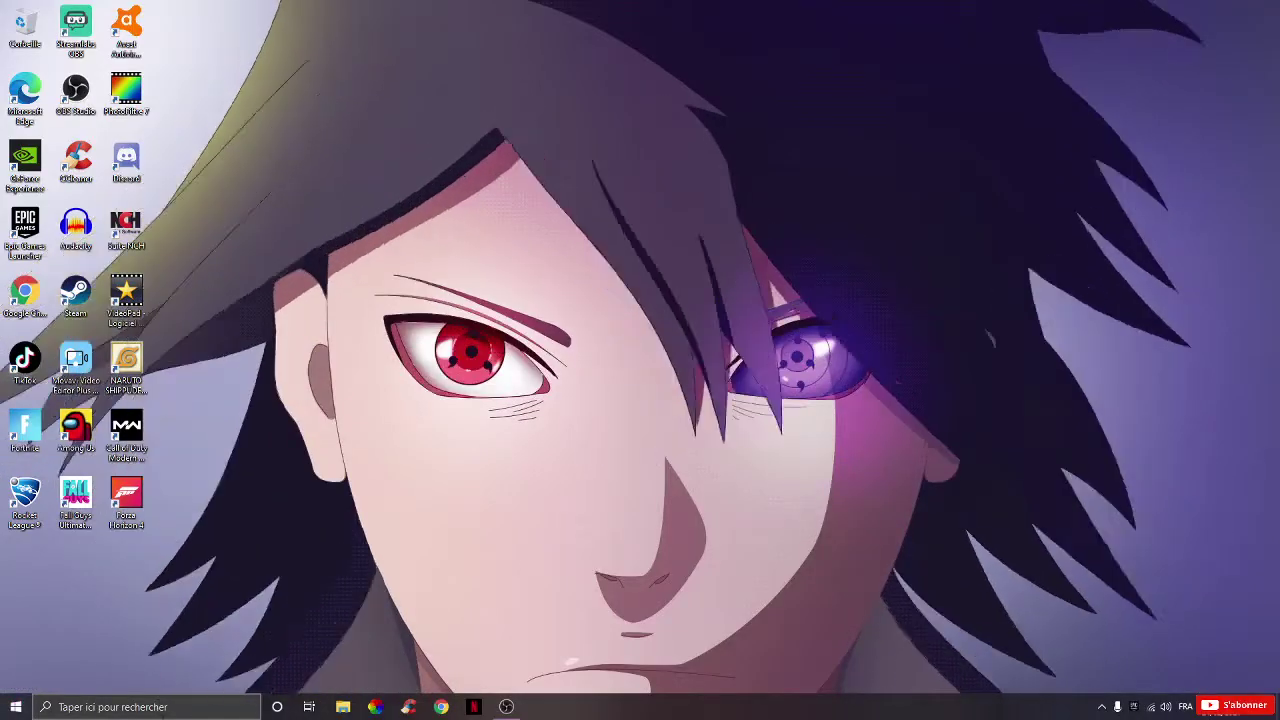
pyautogui.click(165, 707)
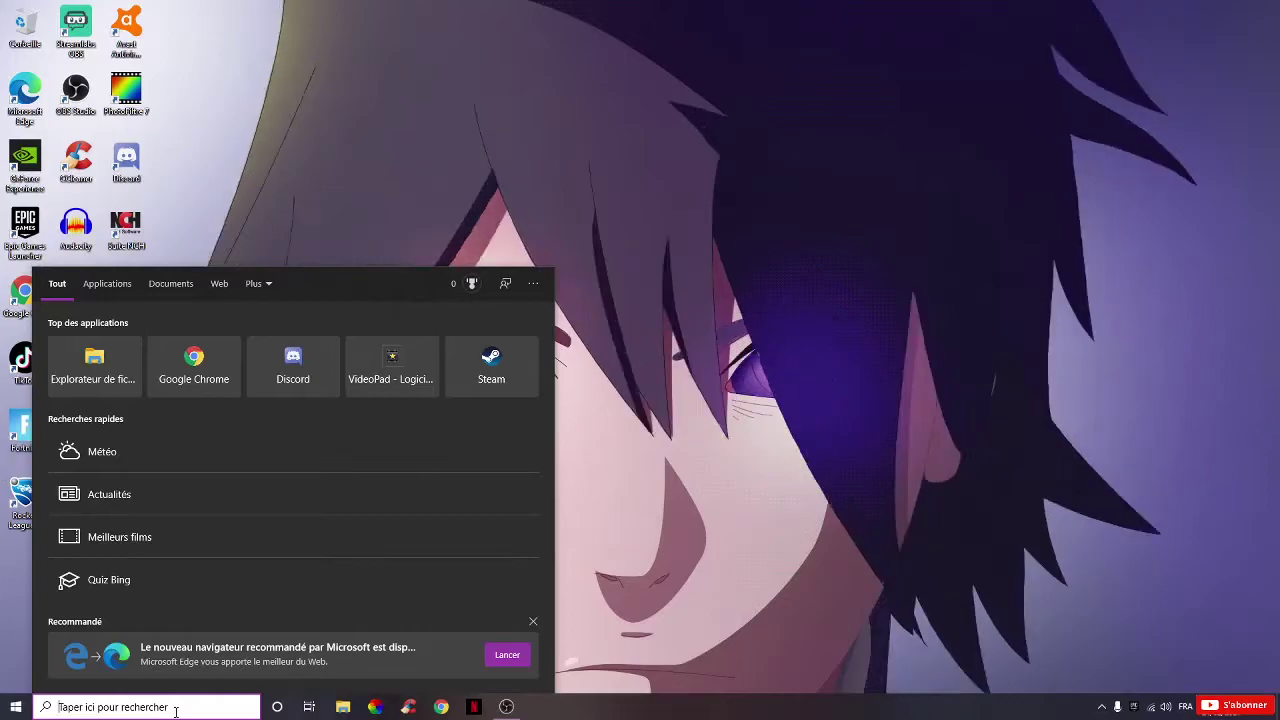
pyautogui.write('mic')
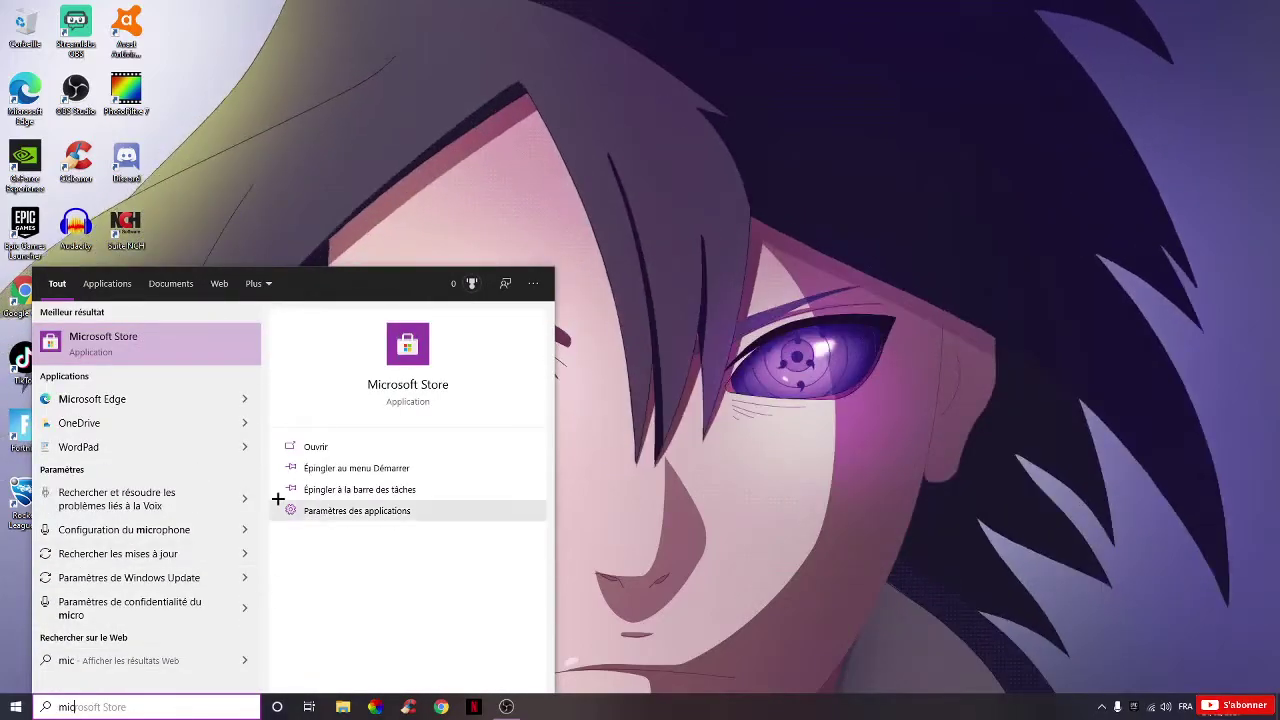
pyautogui.click(385, 451)
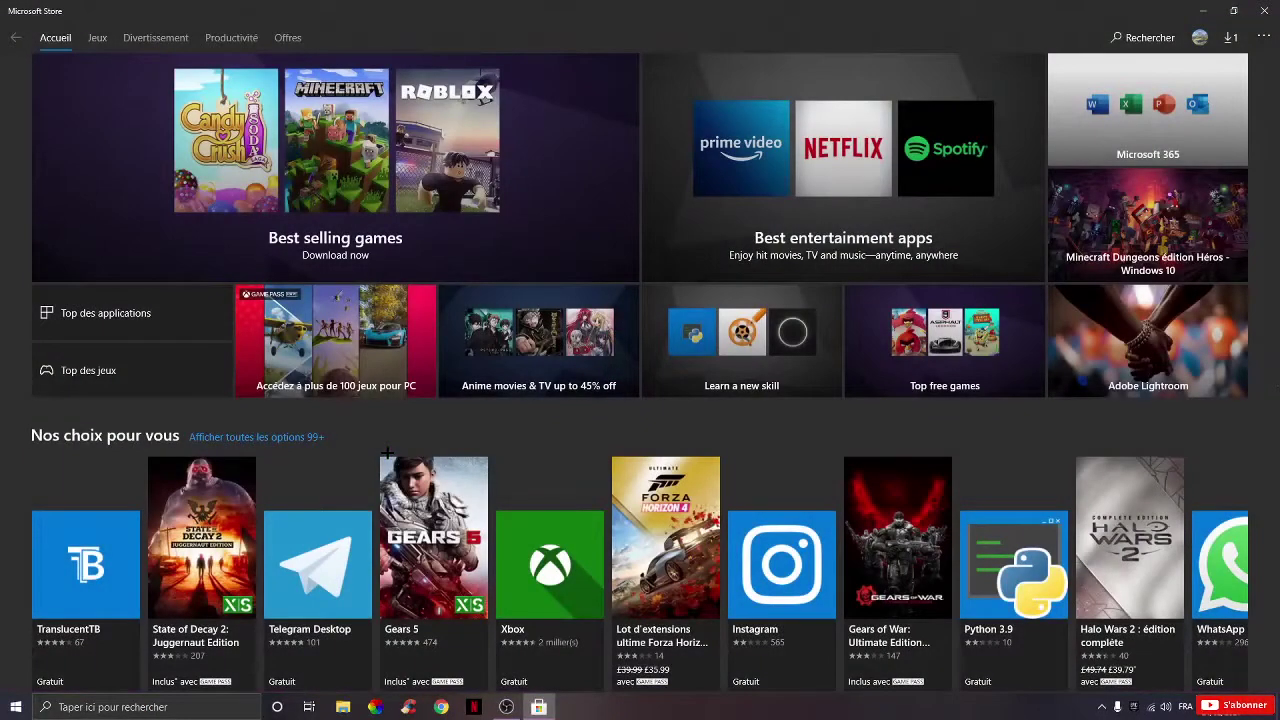
# Search the store for "lively walpaper"
pyautogui.click(1183, 33)
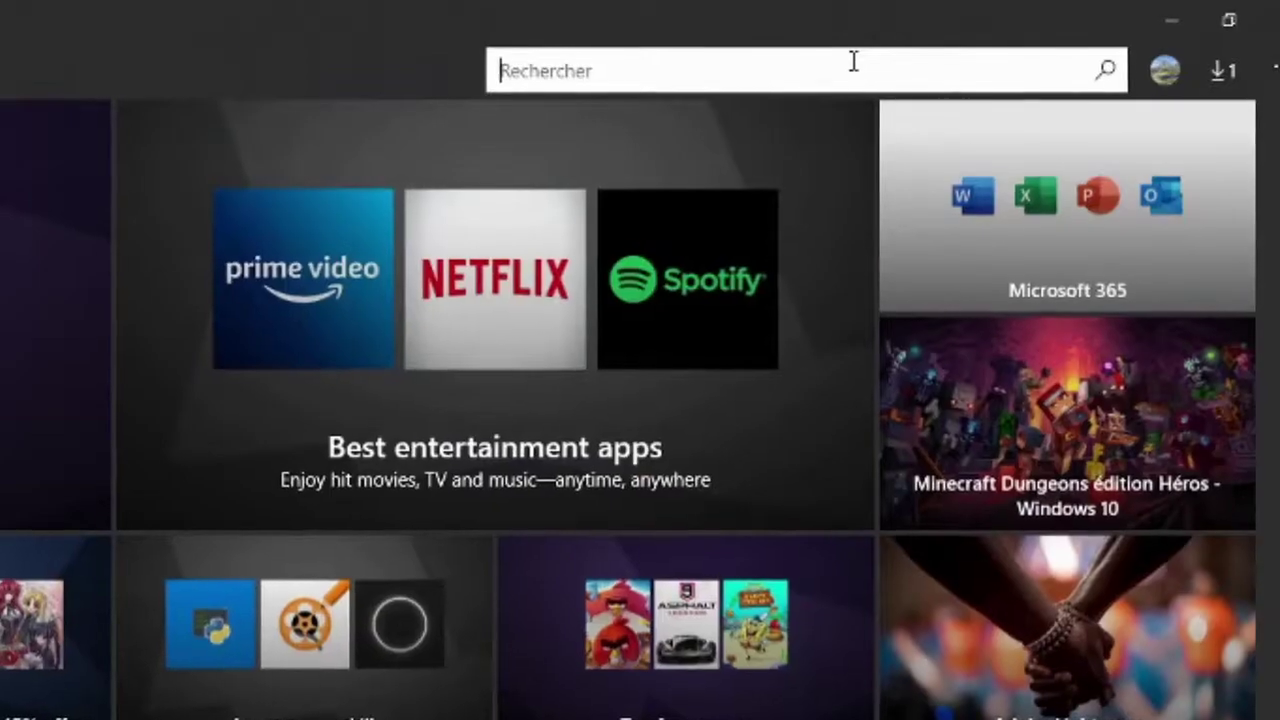
pyautogui.write('li')
pyautogui.write('vely ')
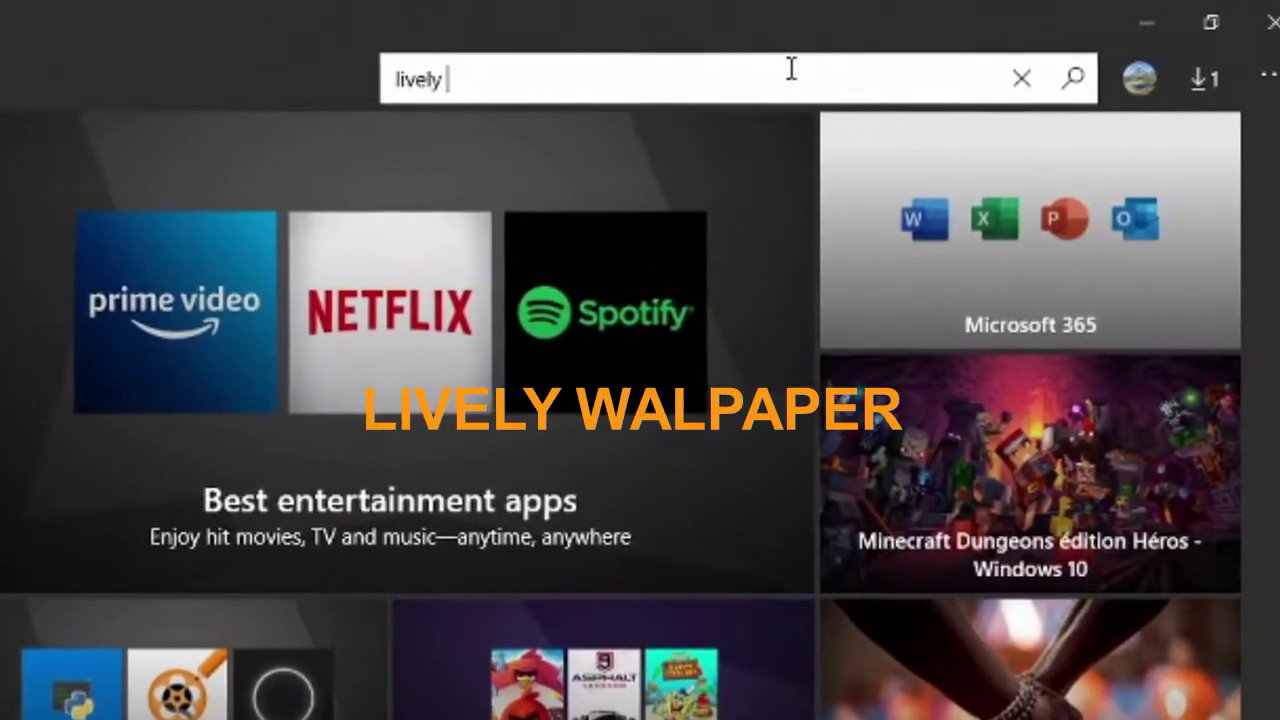
pyautogui.write('walpa')
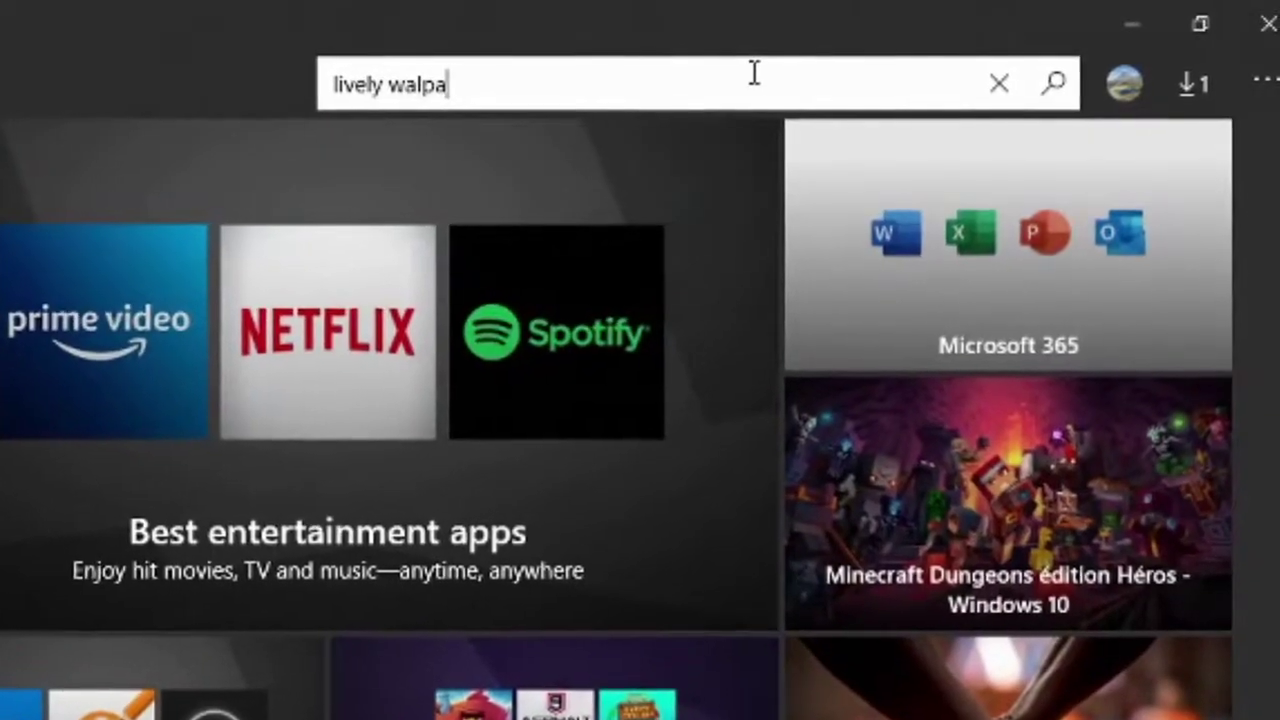
pyautogui.write('er')
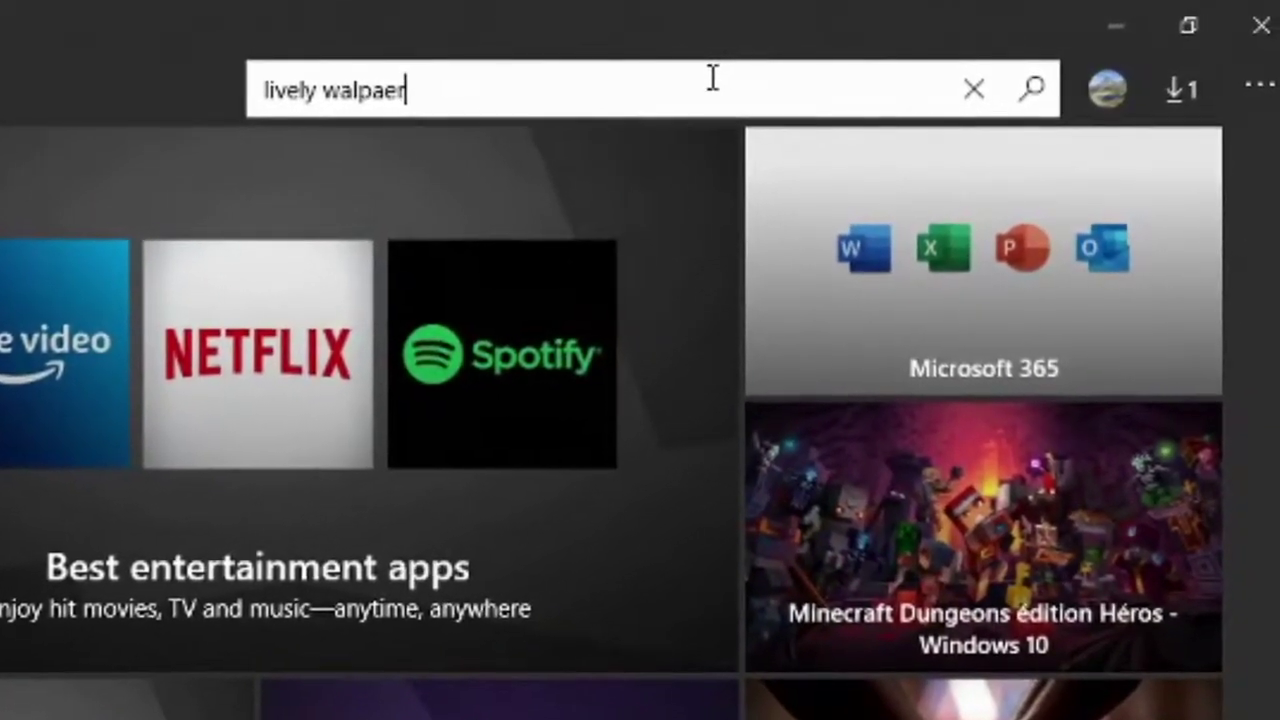
pyautogui.press('BackSpace')
pyautogui.press('BackSpace')
pyautogui.write('per')
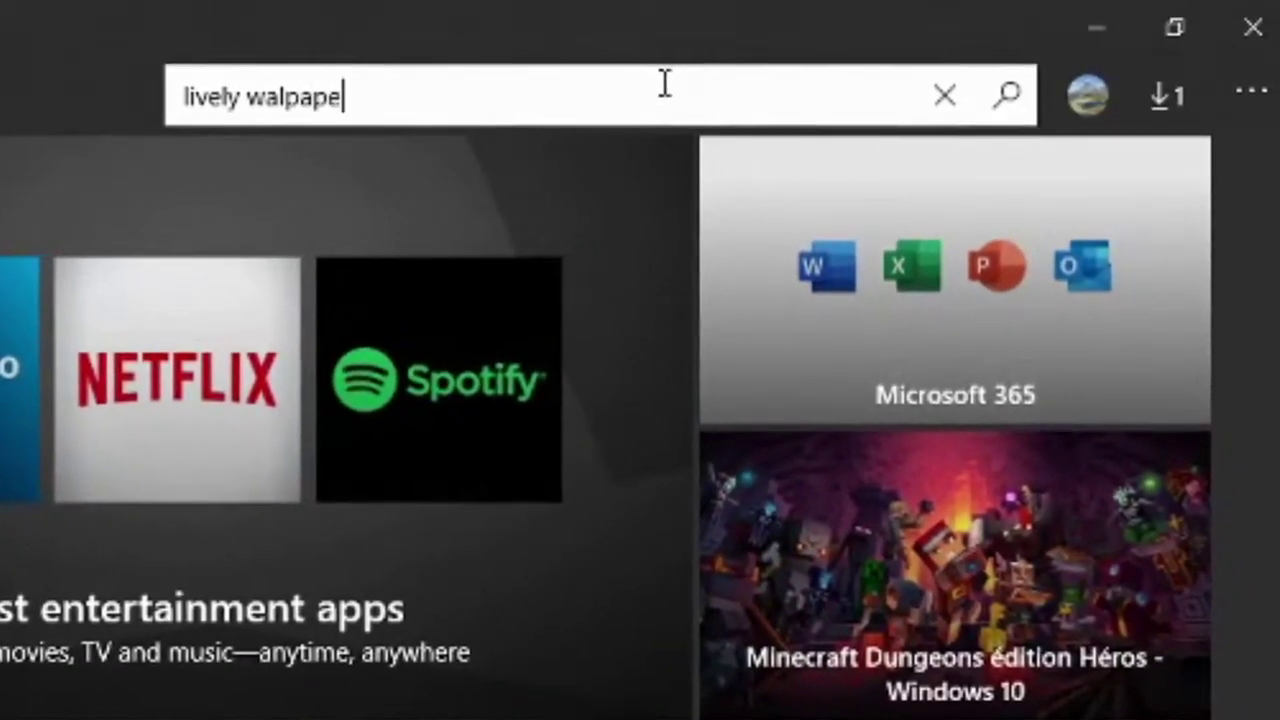
pyautogui.press('Return')
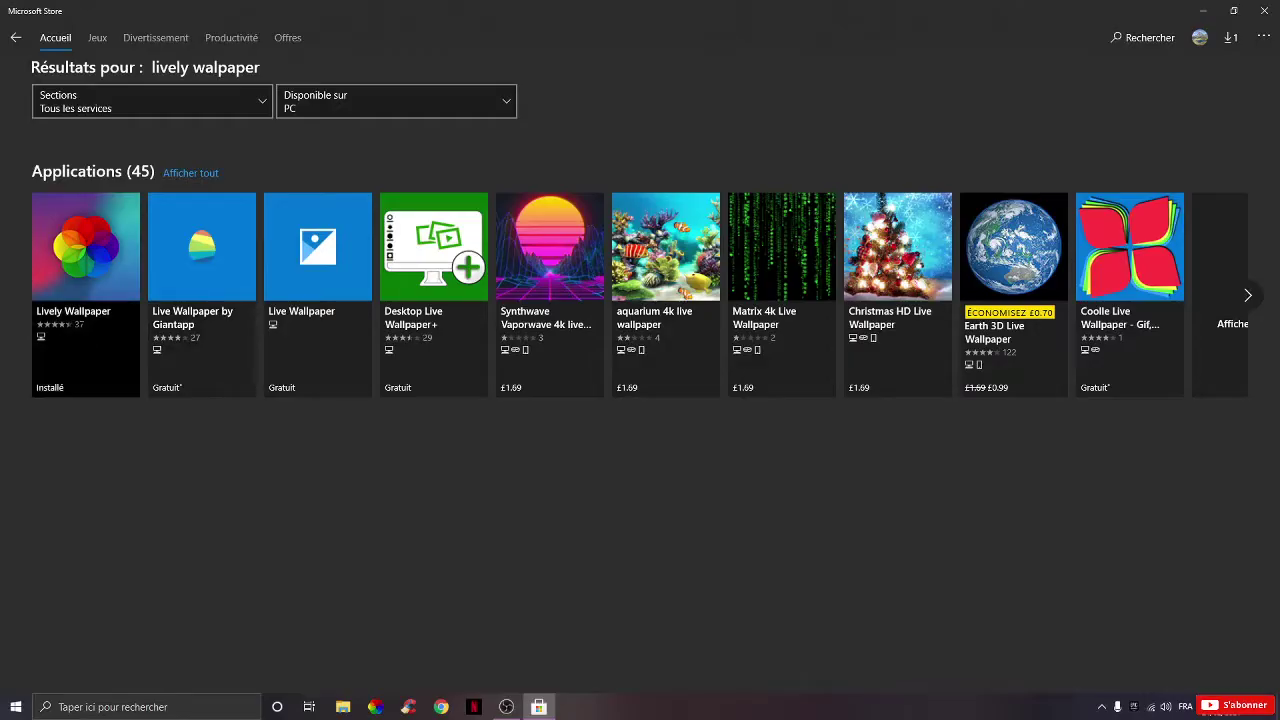
# Open the Lively Wallpaper product page, look over its description and screenshots, and launch the installed app
pyautogui.click(83, 321)
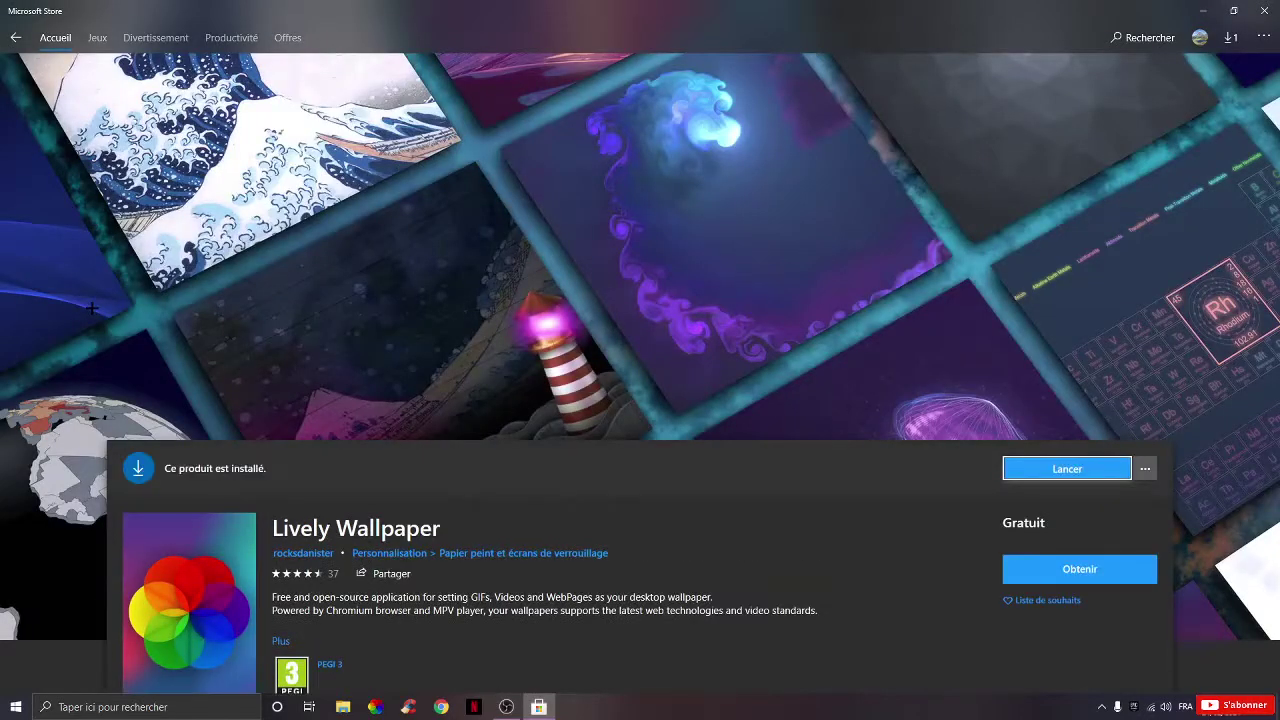
pyautogui.scroll(-7, 524, 471)
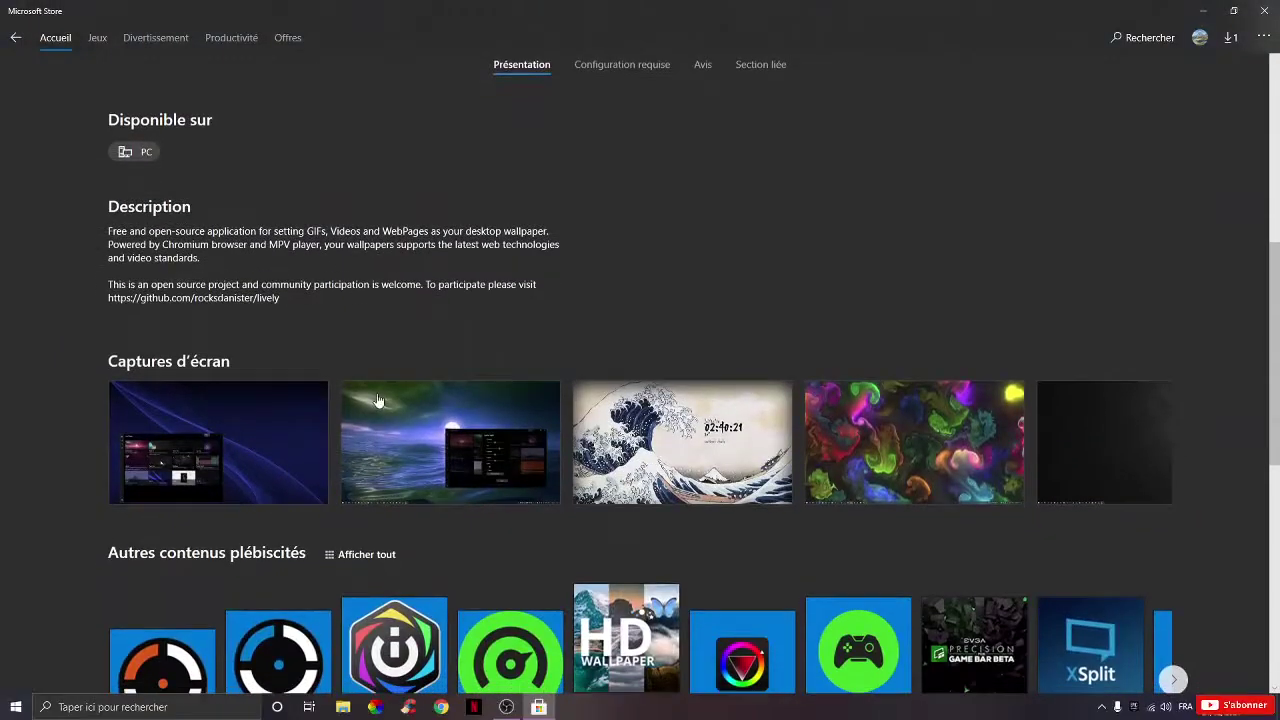
pyautogui.scroll(4, 524, 471)
pyautogui.scroll(3, 524, 471)
pyautogui.scroll(-2, 700, 300)
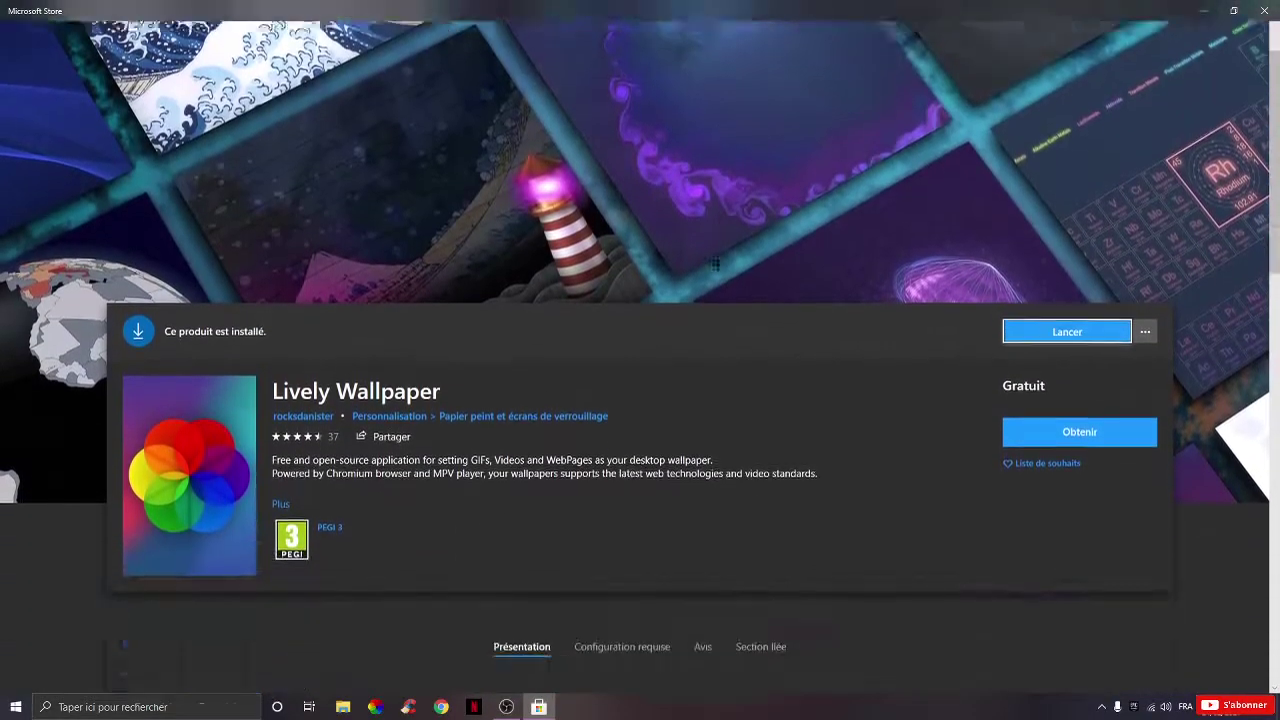
pyautogui.scroll(2, 758, 199)
pyautogui.scroll(-2, 758, 199)
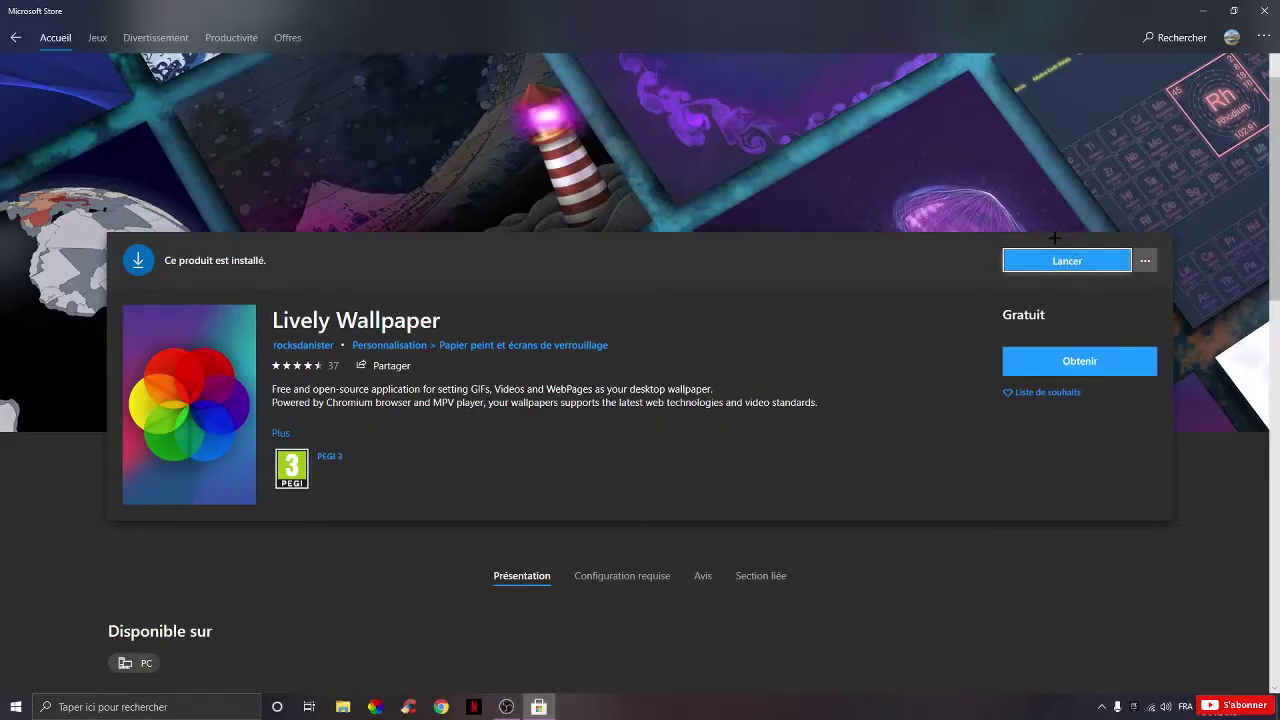
pyautogui.click(1055, 252)
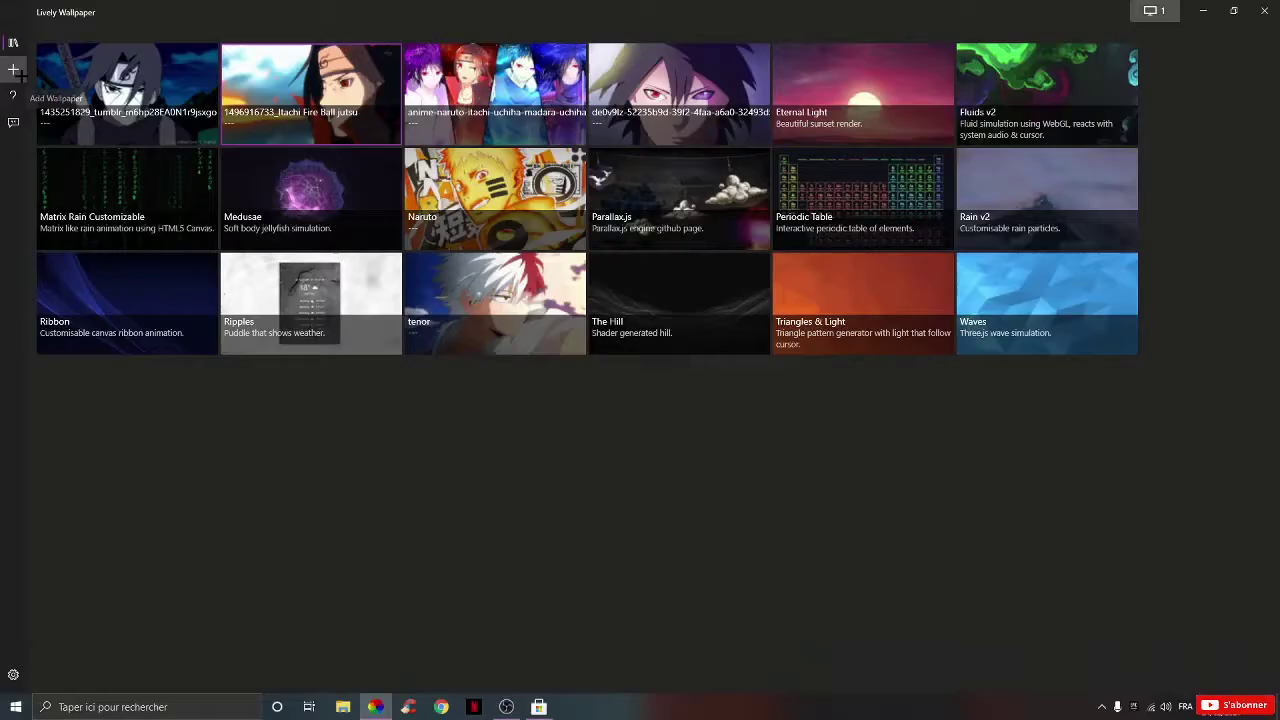
# Add the saved Sasuke GIF from the MONTAGE folder as a wallpaper with its default details, and minimize the open windows to show the desktop
pyautogui.click(220, 198)
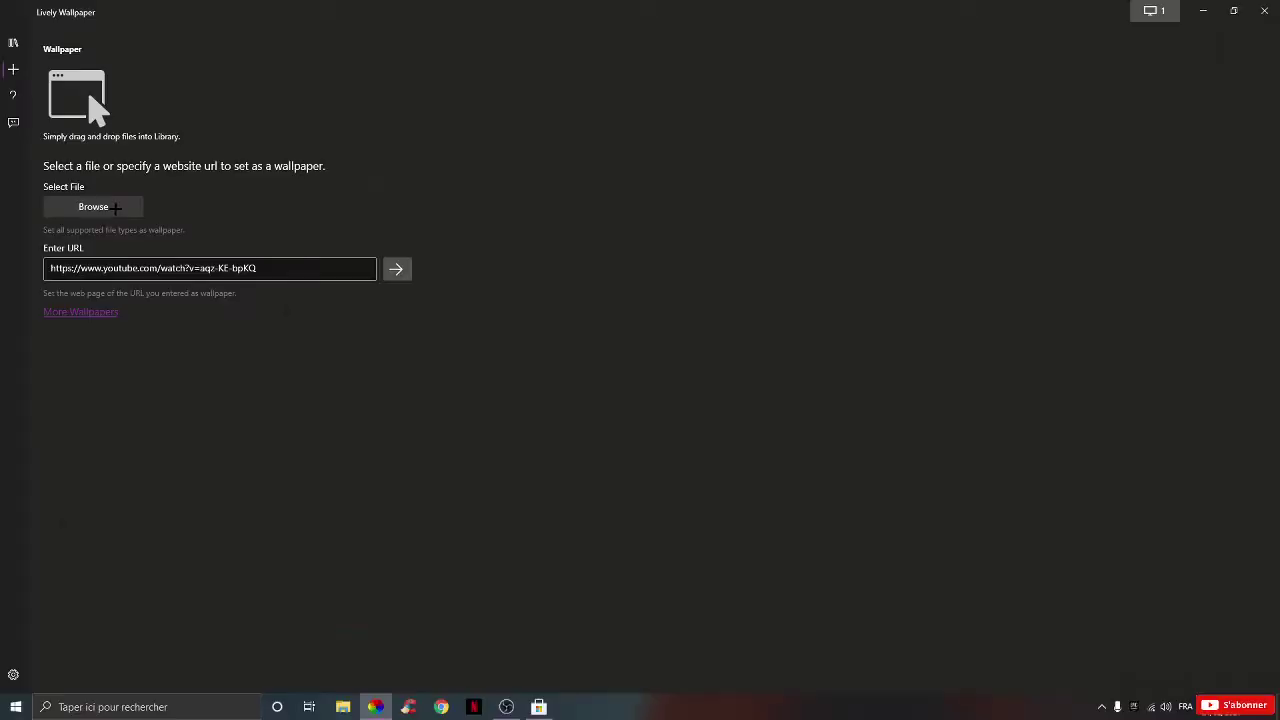
pyautogui.click(115, 207)
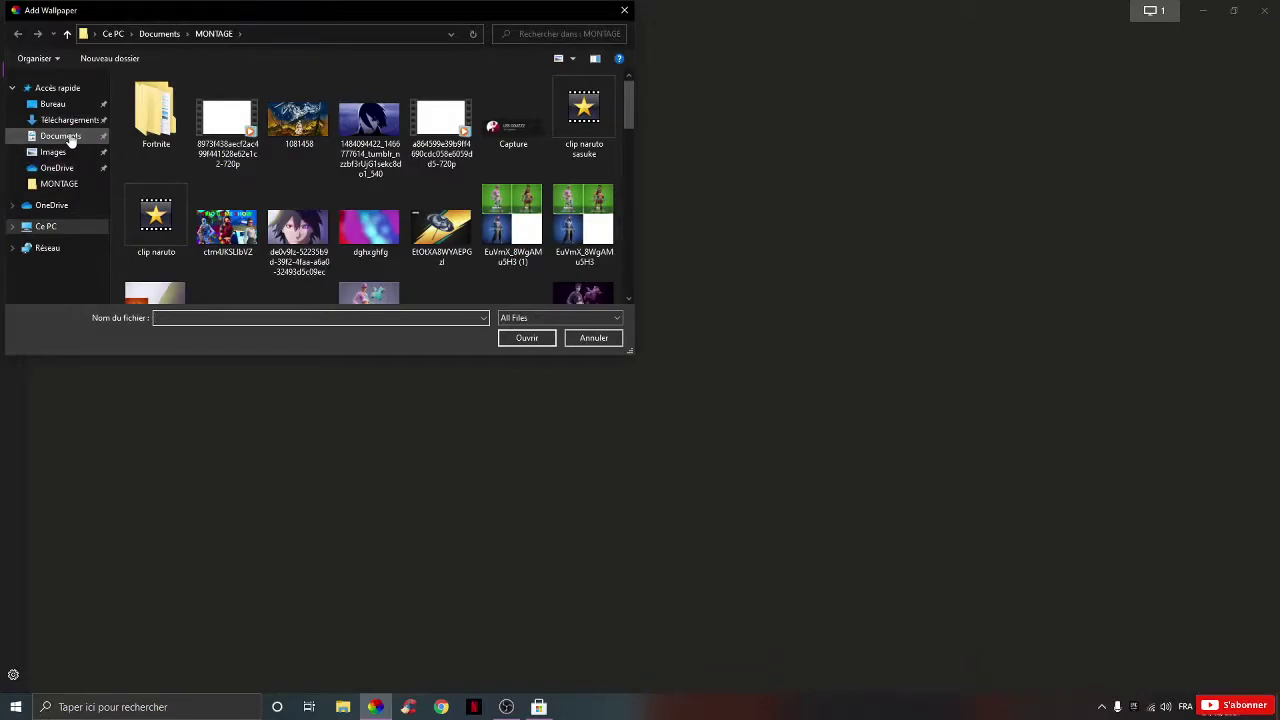
pyautogui.doubleClick(398, 131)
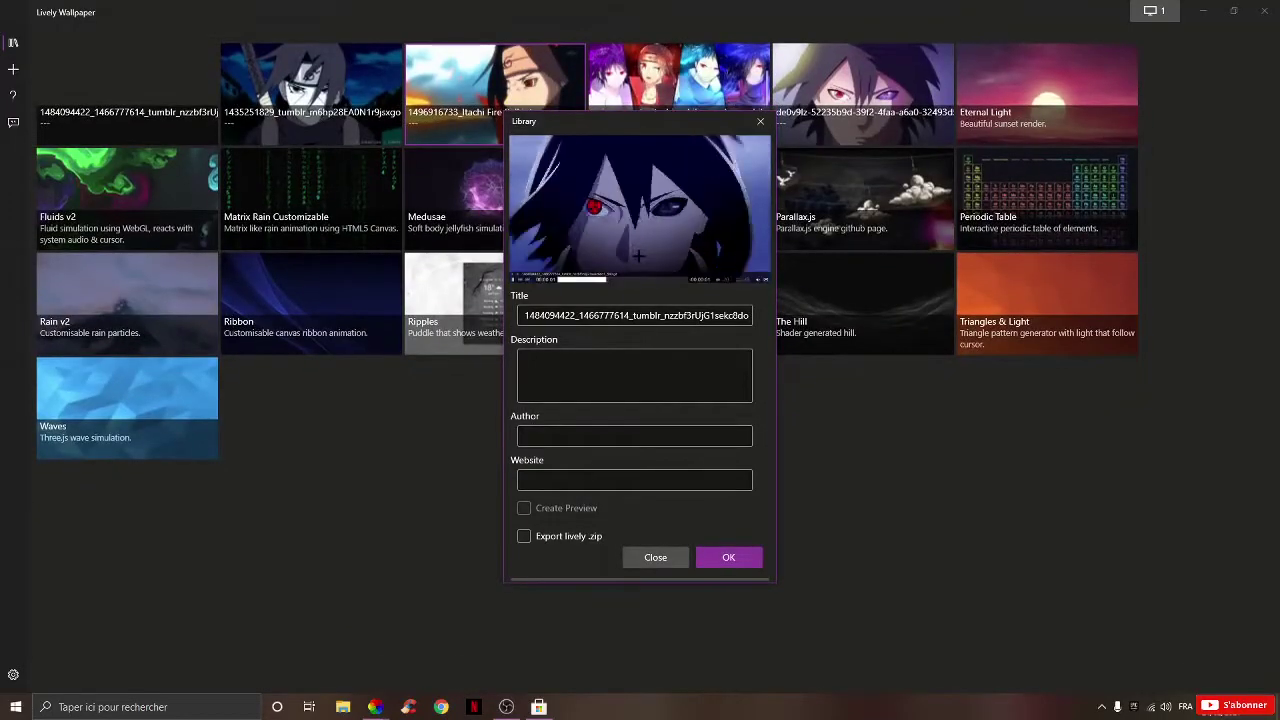
pyautogui.click(735, 552)
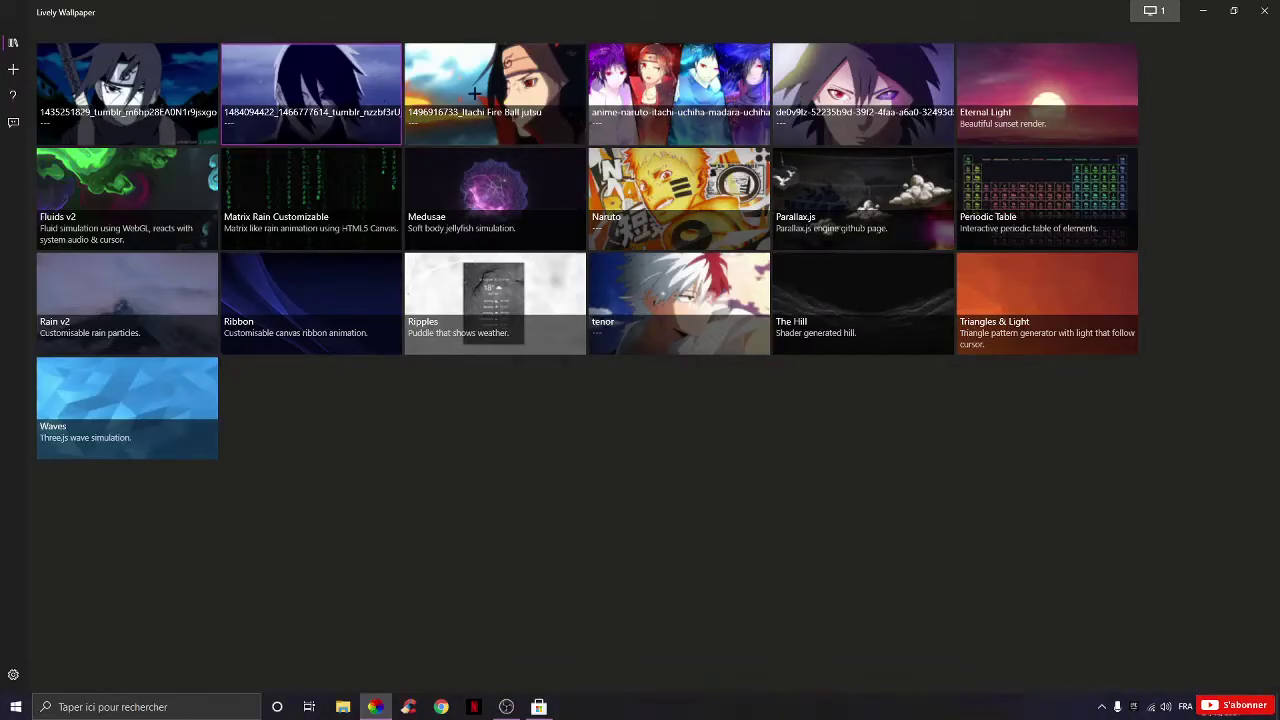
pyautogui.click(1204, 9)
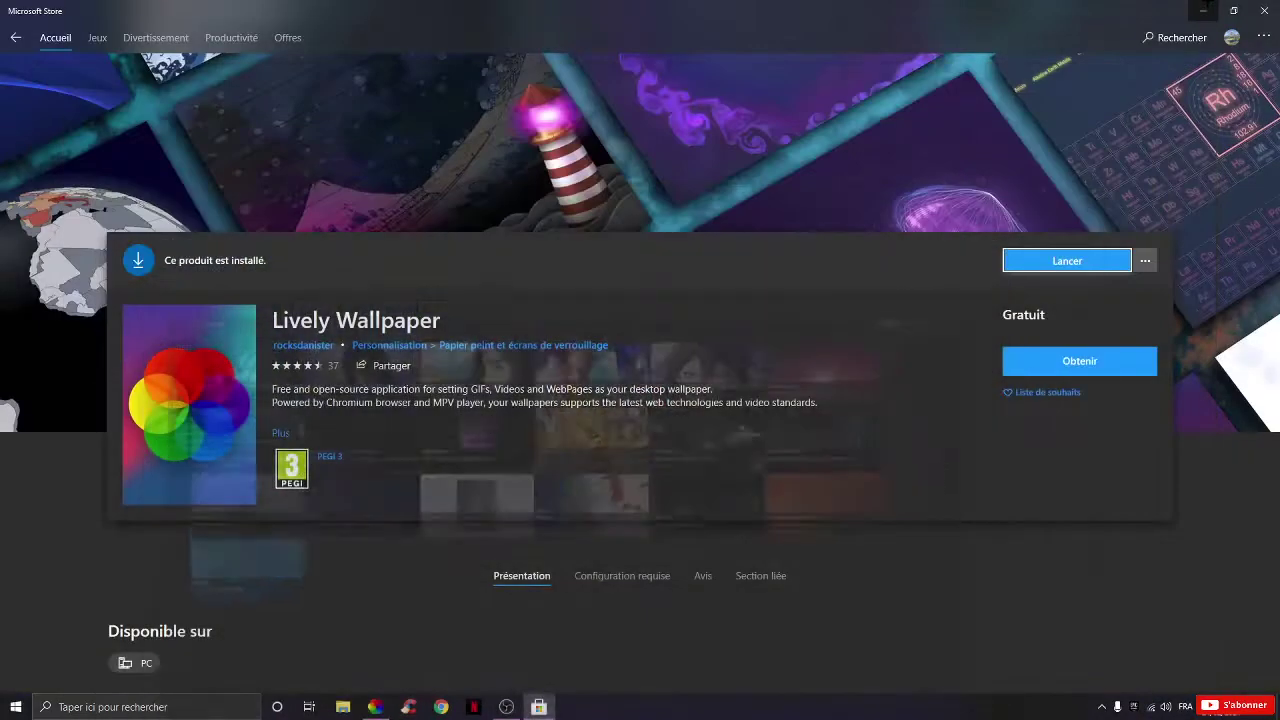
pyautogui.click(1208, 8)
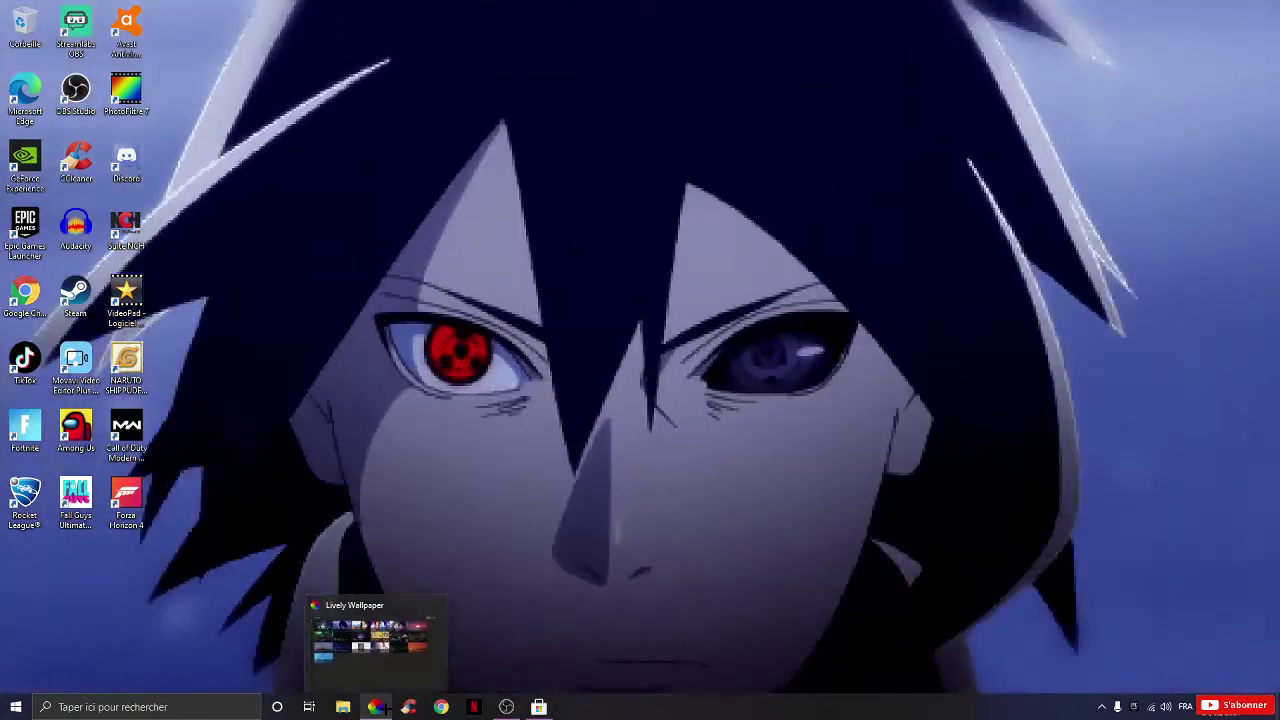
# Return to Lively Wallpaper and apply the library's "de0v9lz" Sasuke wallpaper with the red and purple eyes
pyautogui.click(375, 707)
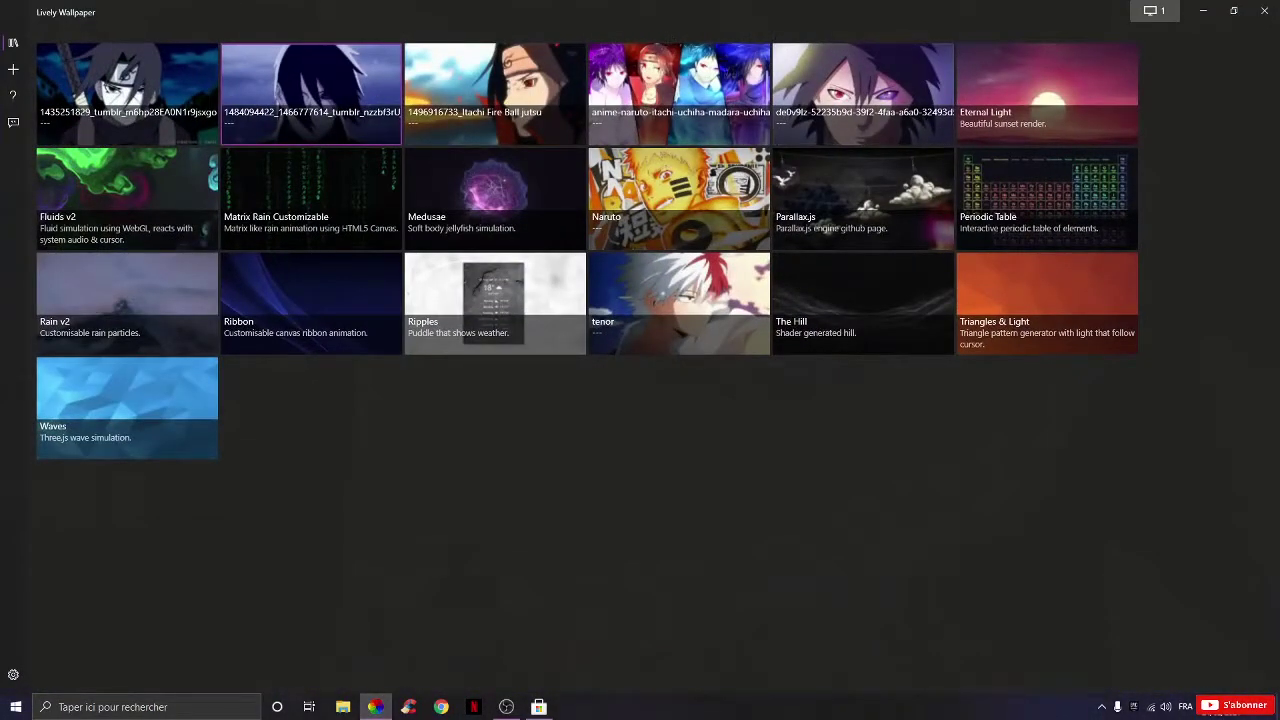
pyautogui.click(813, 68)
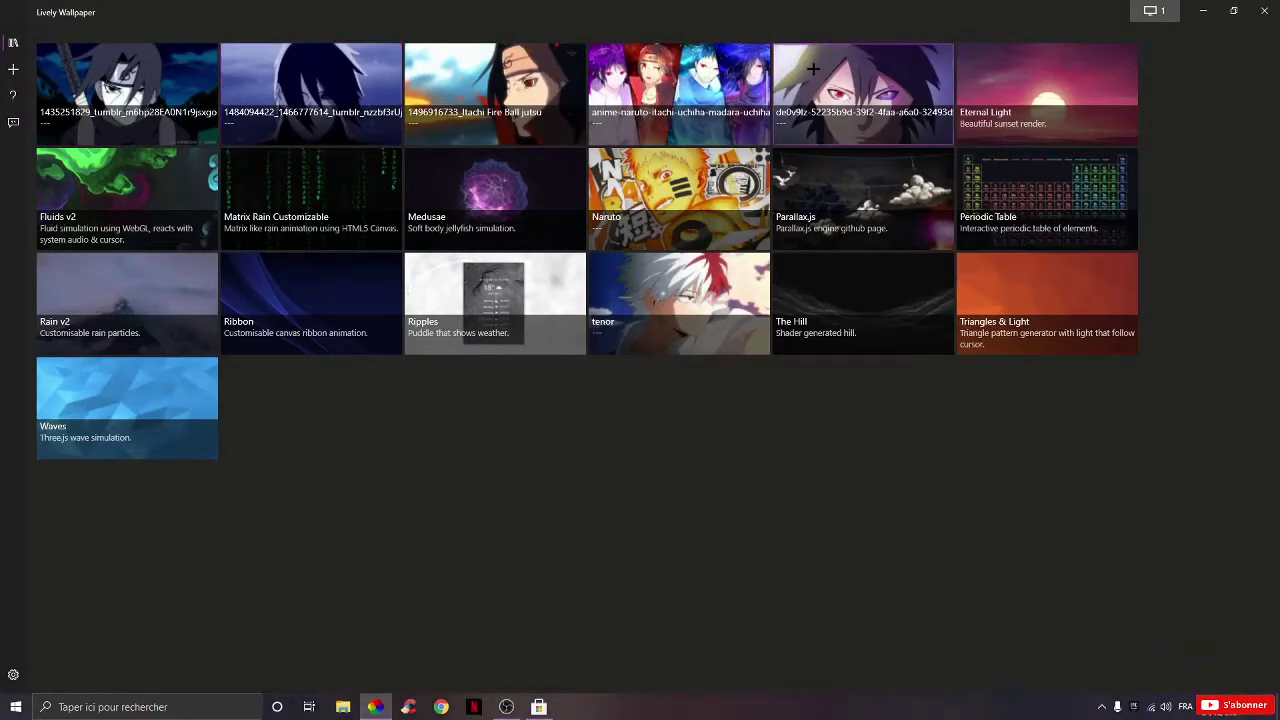
# View the animated Sasuke wallpaper on the desktop and return to the Lively Wallpaper library
pyautogui.click(1264, 10)
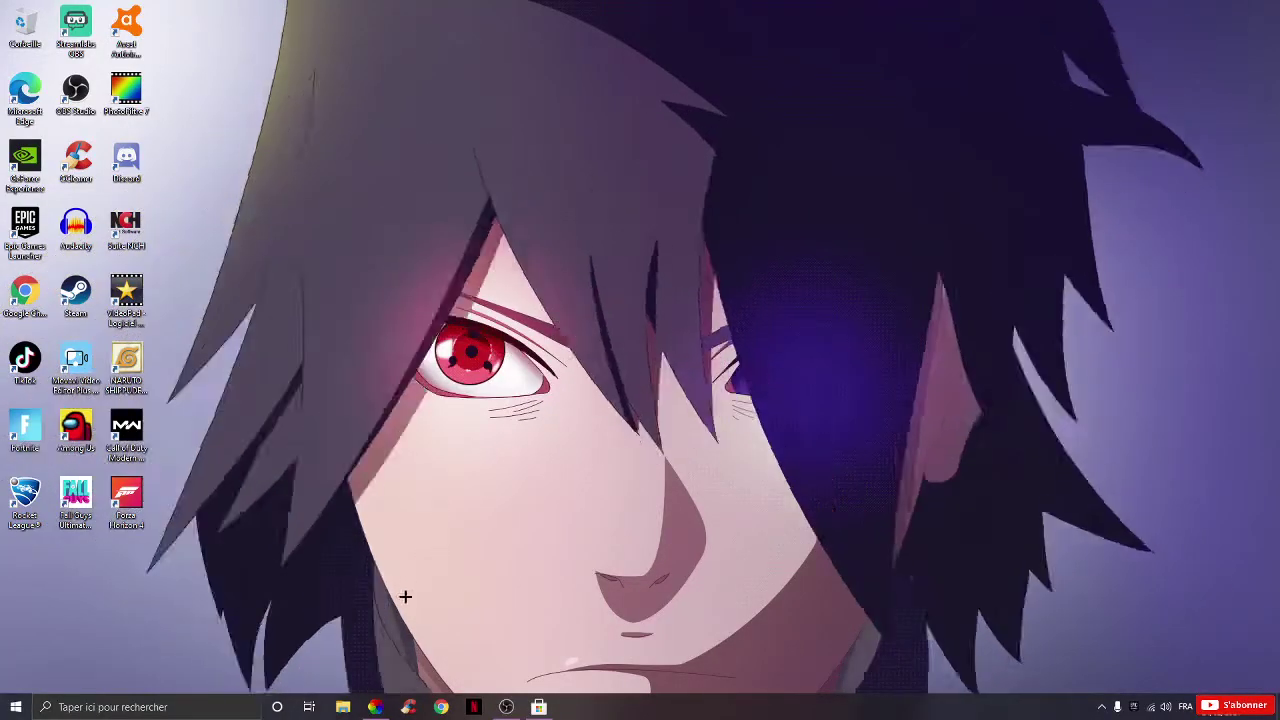
pyautogui.moveTo(372, 705)
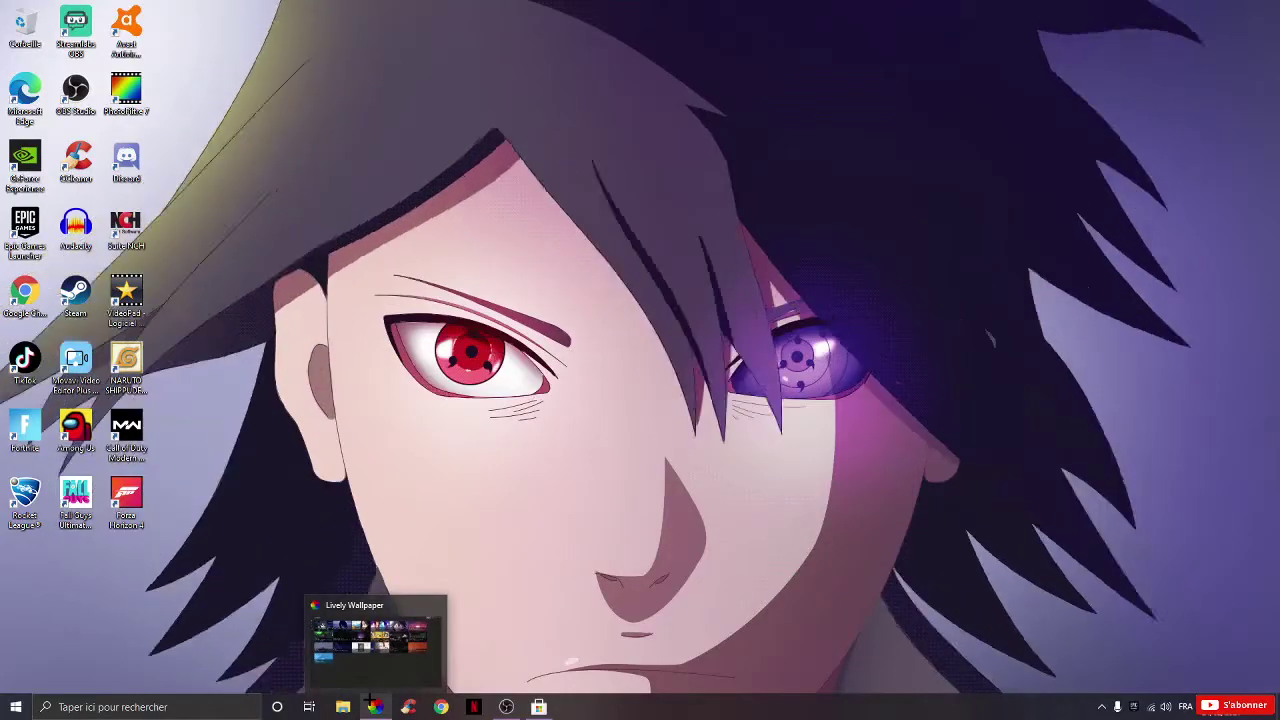
pyautogui.click(371, 704)
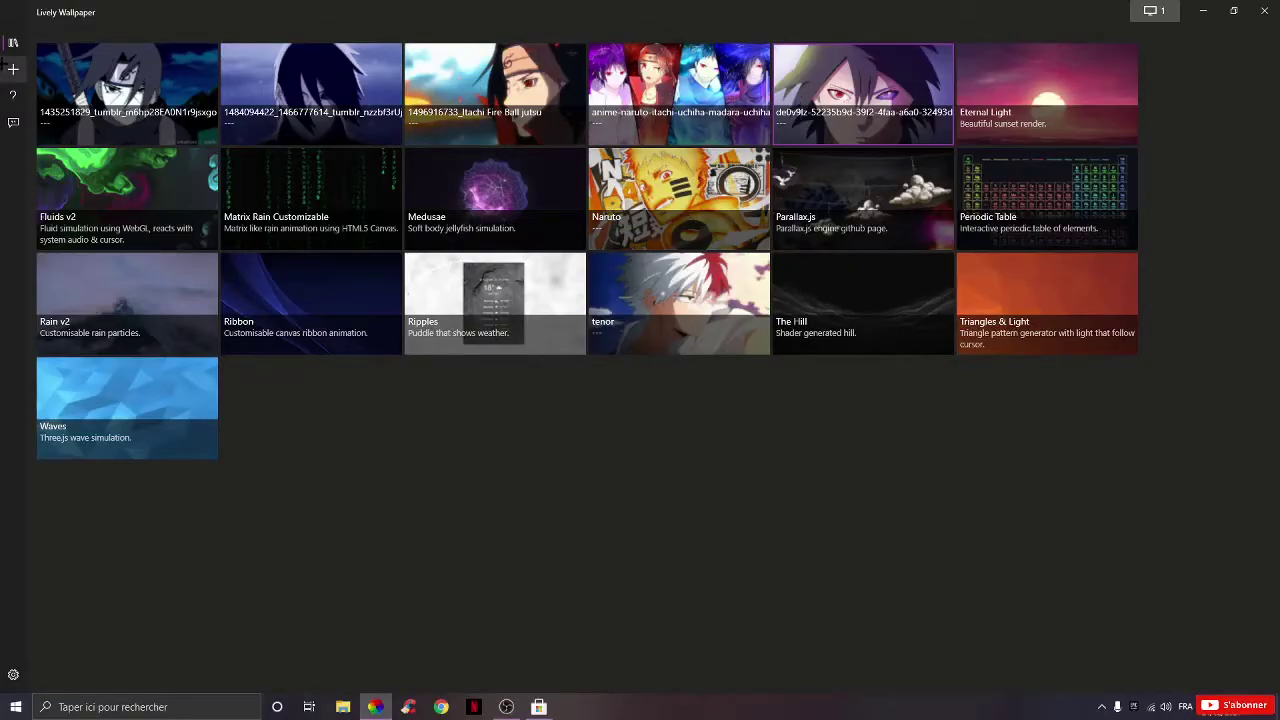
pyautogui.click(13, 69)
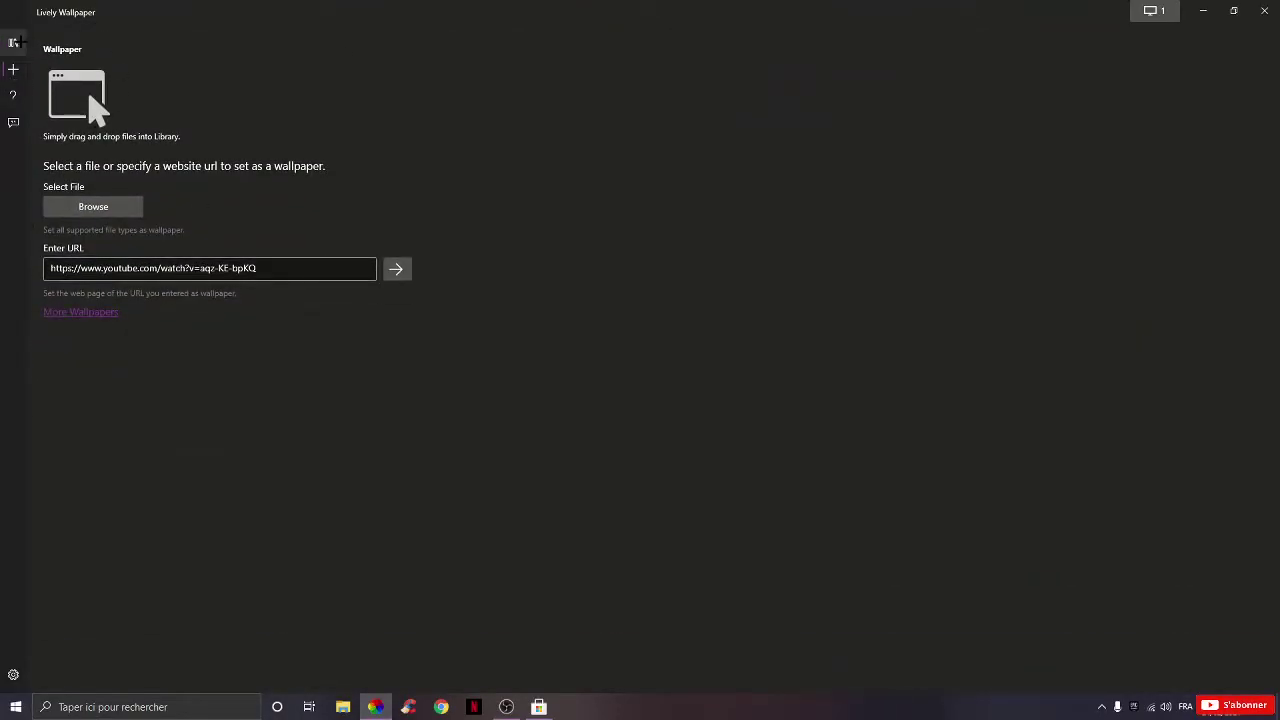
pyautogui.click(13, 43)
pyautogui.click(576, 181)
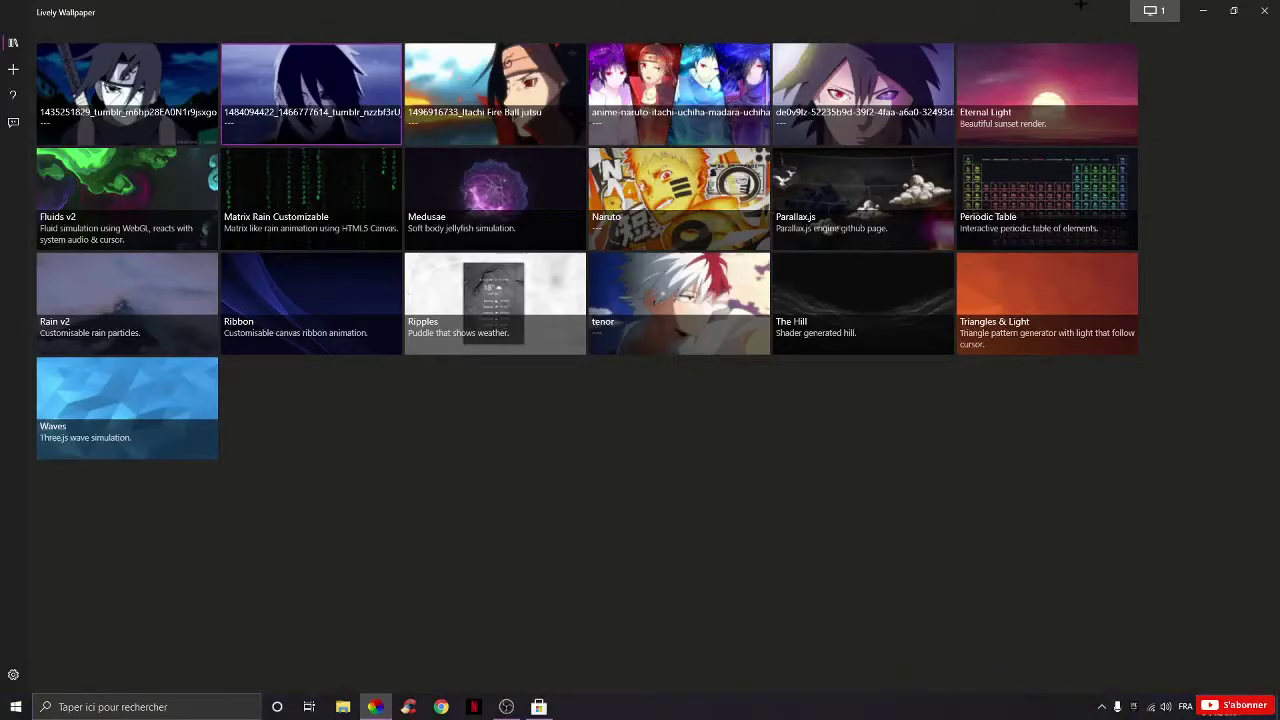
pyautogui.click(1203, 10)
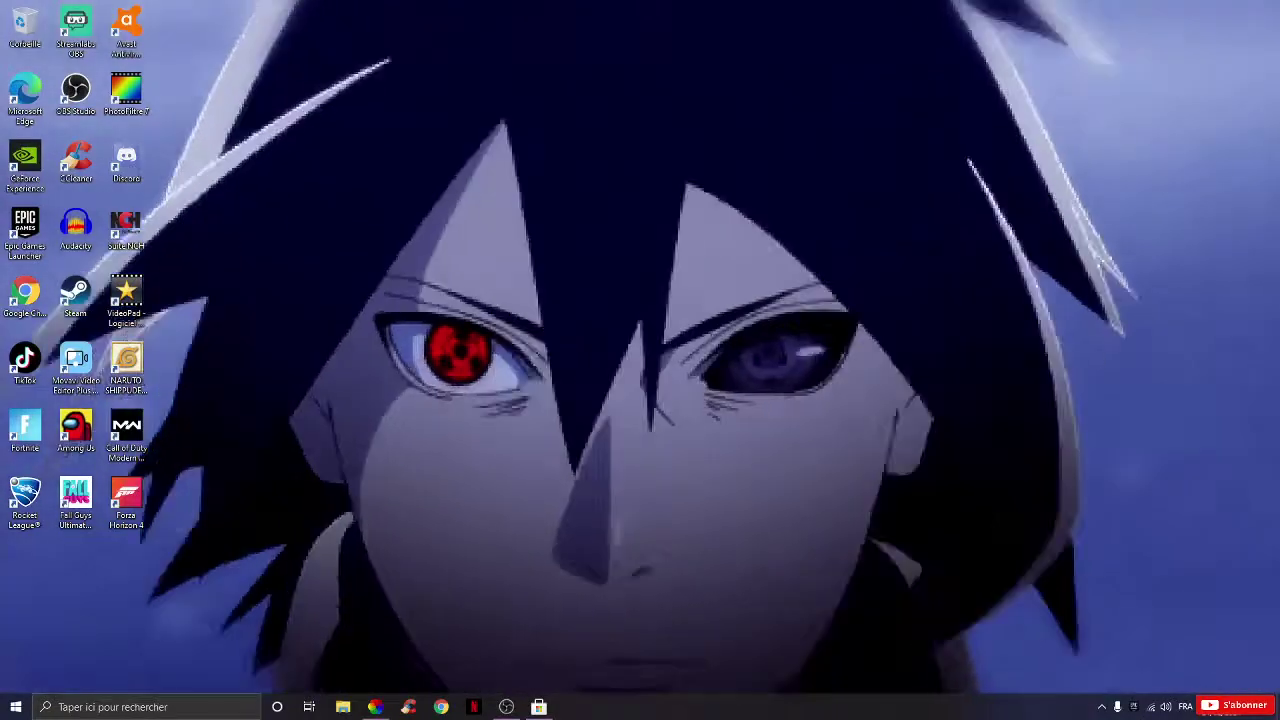
# Switch back to the "de0v9lz" Sasuke wallpaper, and close the running wallpaper through the display settings
pyautogui.click(375, 707)
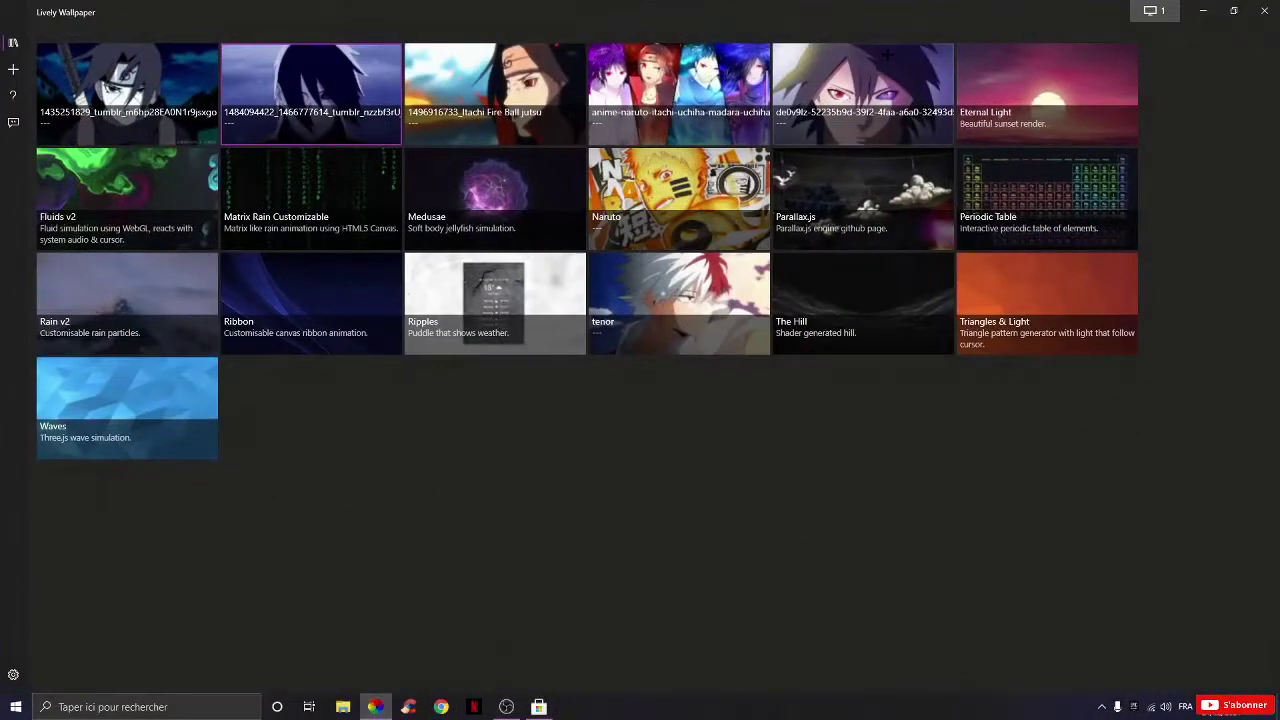
pyautogui.click(862, 94)
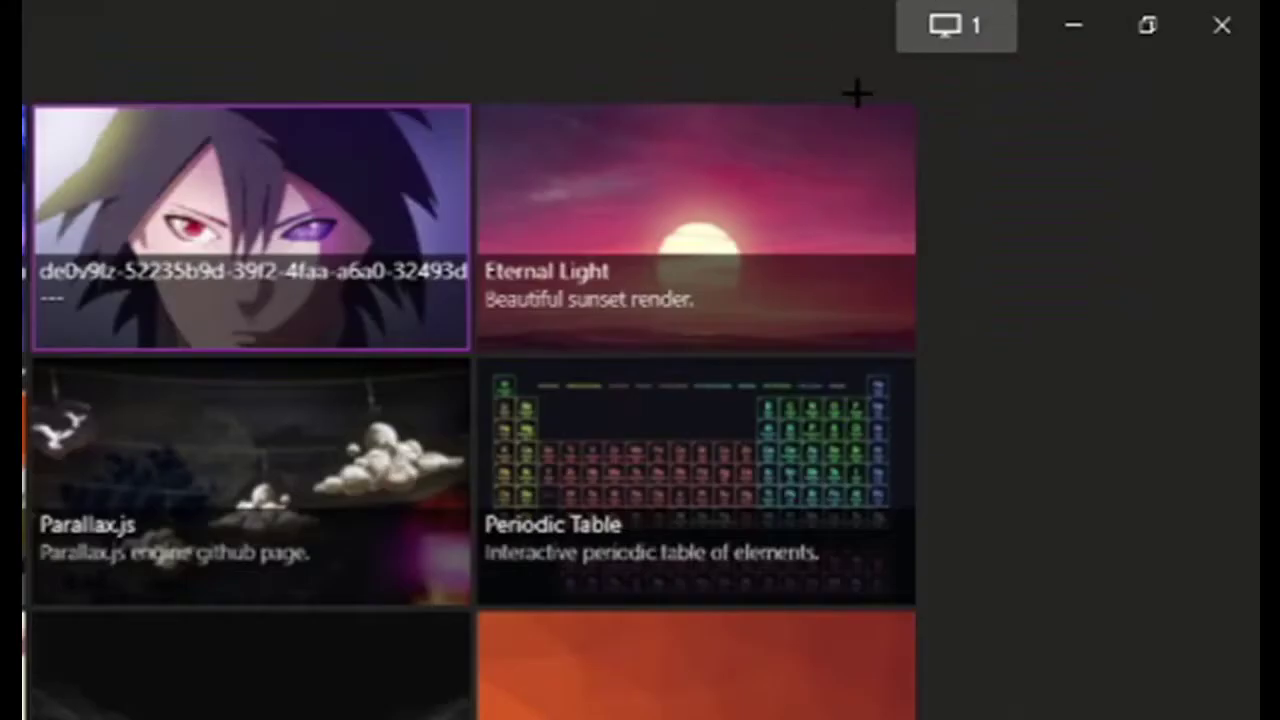
pyautogui.click(950, 28)
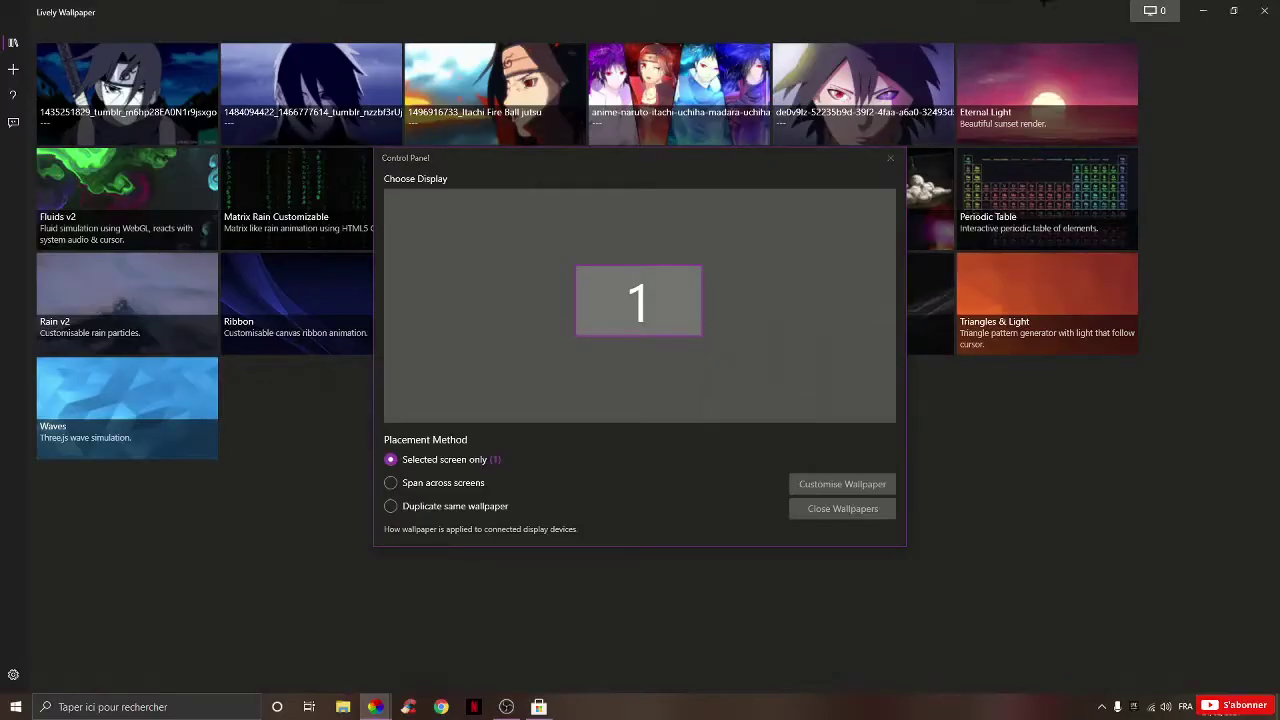
pyautogui.click(893, 157)
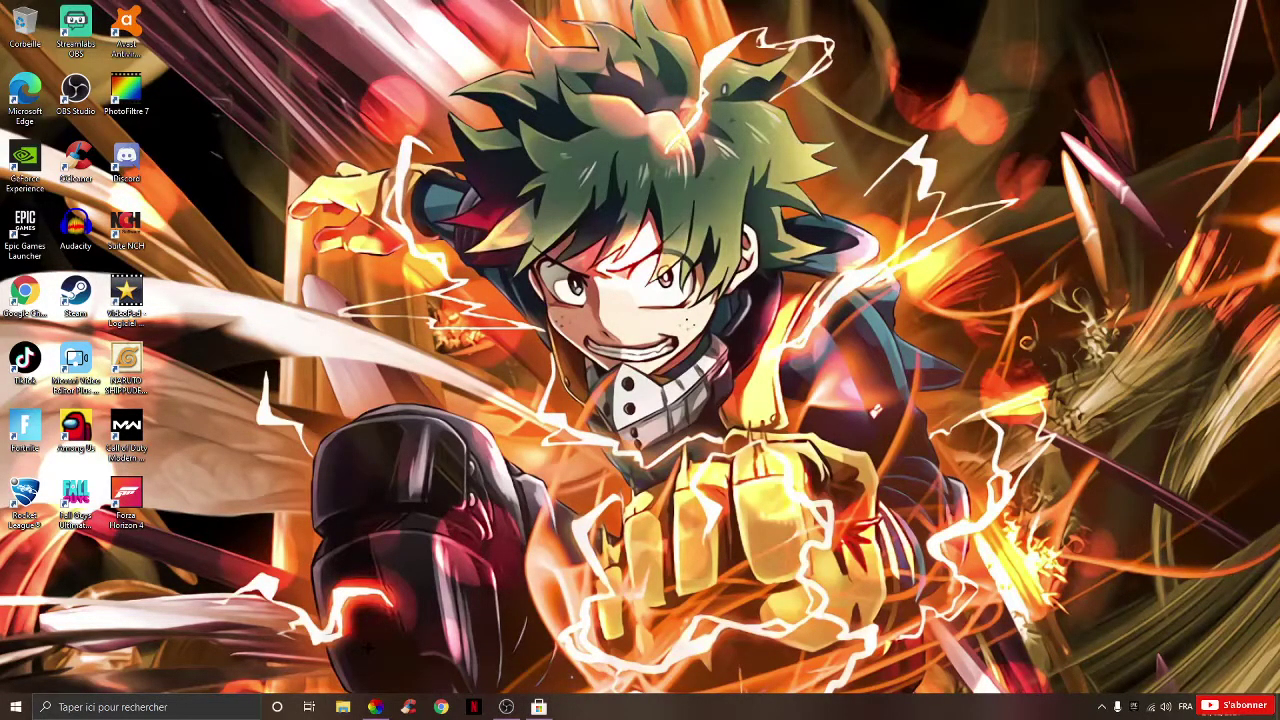
# Reapply the "de0v9lz" Sasuke wallpaper from the library and check it on the desktop
pyautogui.click(375, 706)
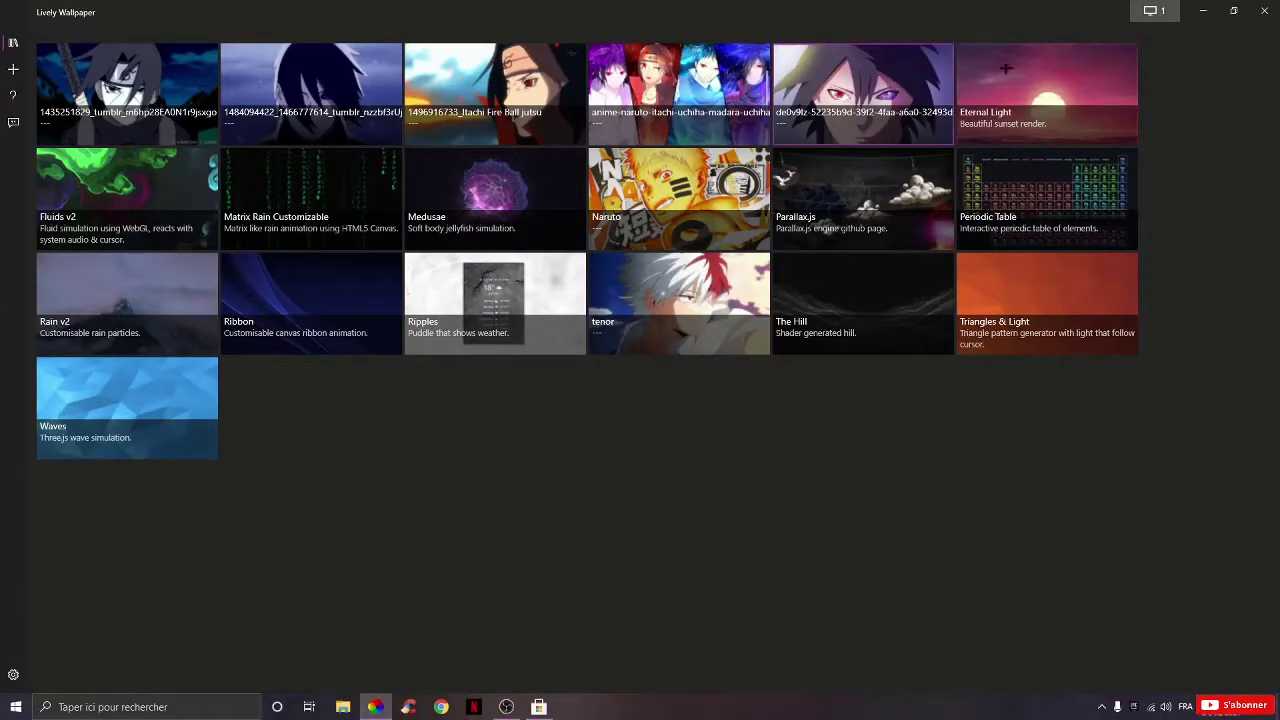
pyautogui.click(1203, 11)
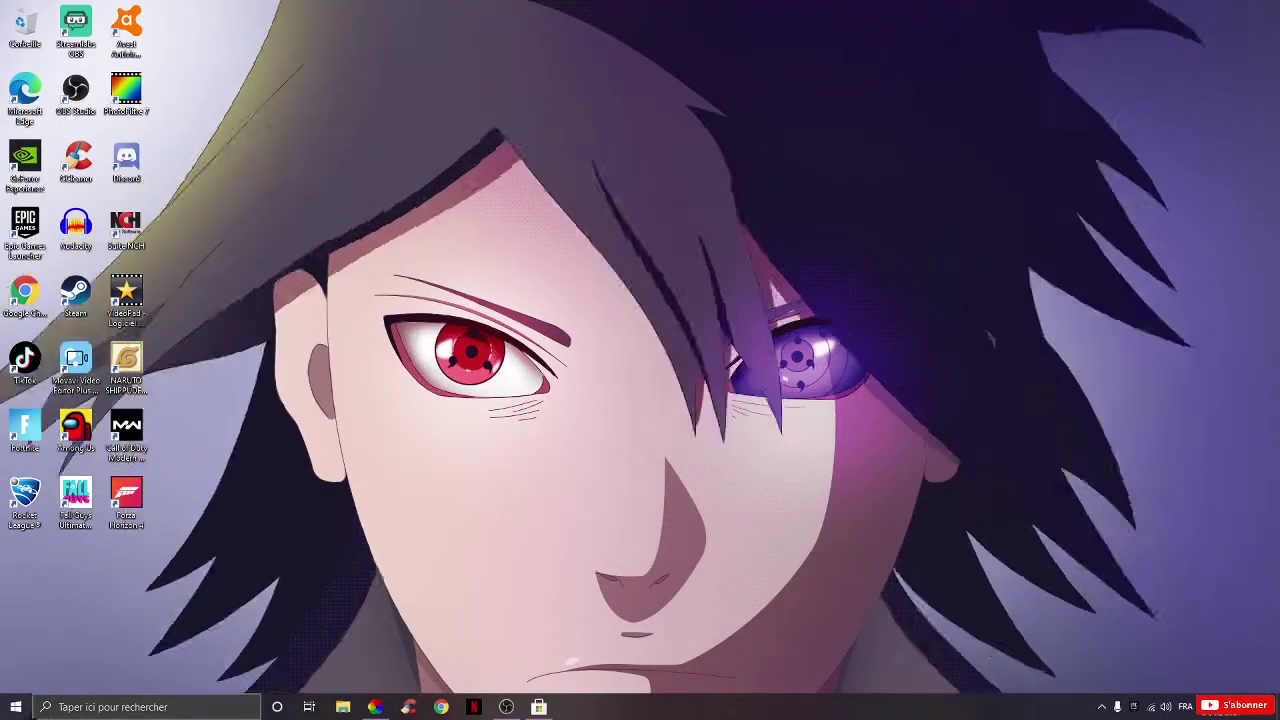
pyautogui.click(15, 707)
pyautogui.click(15, 707)
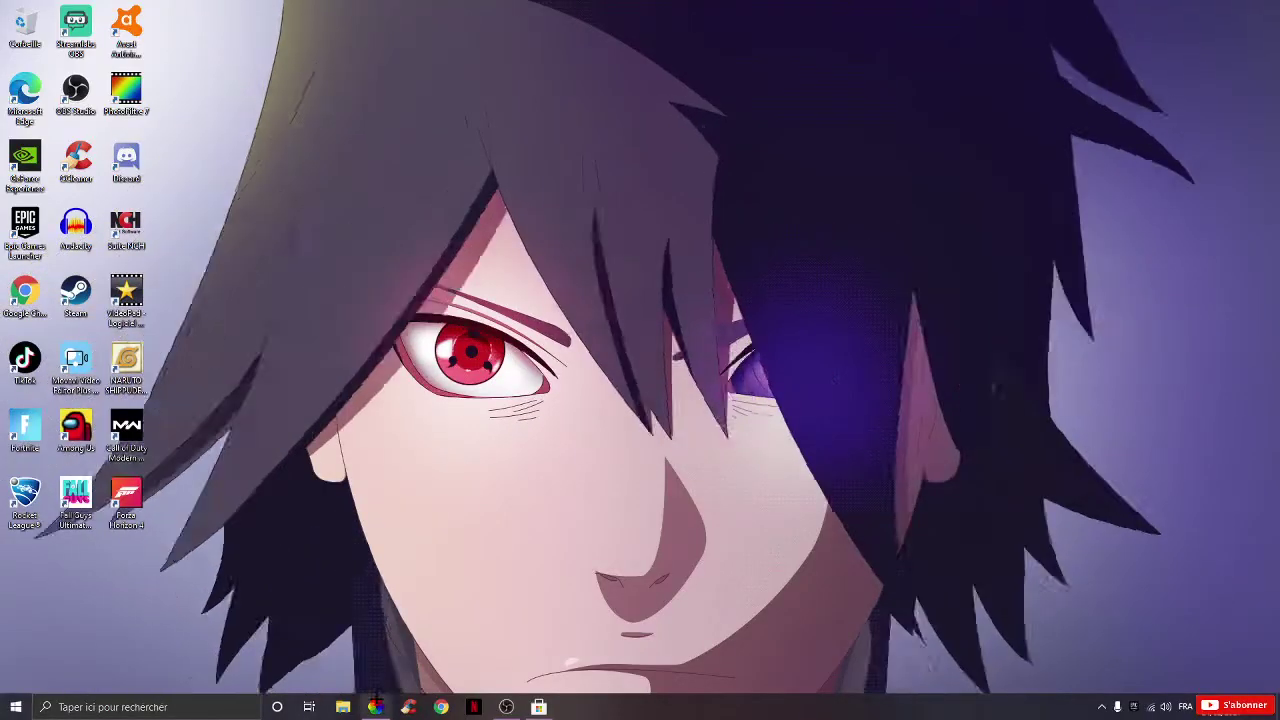
# Apply the built-in "Rain v2" wallpaper and show its rain effect on the desktop
pyautogui.click(375, 705)
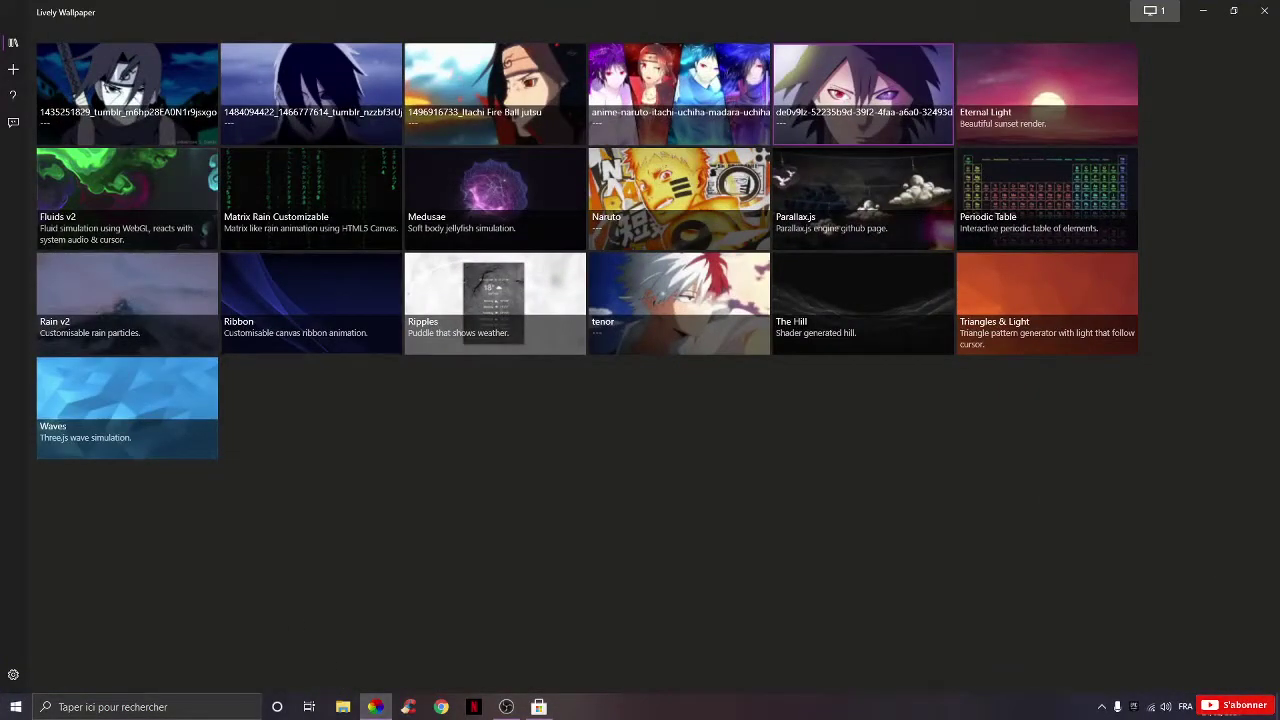
pyautogui.click(126, 307)
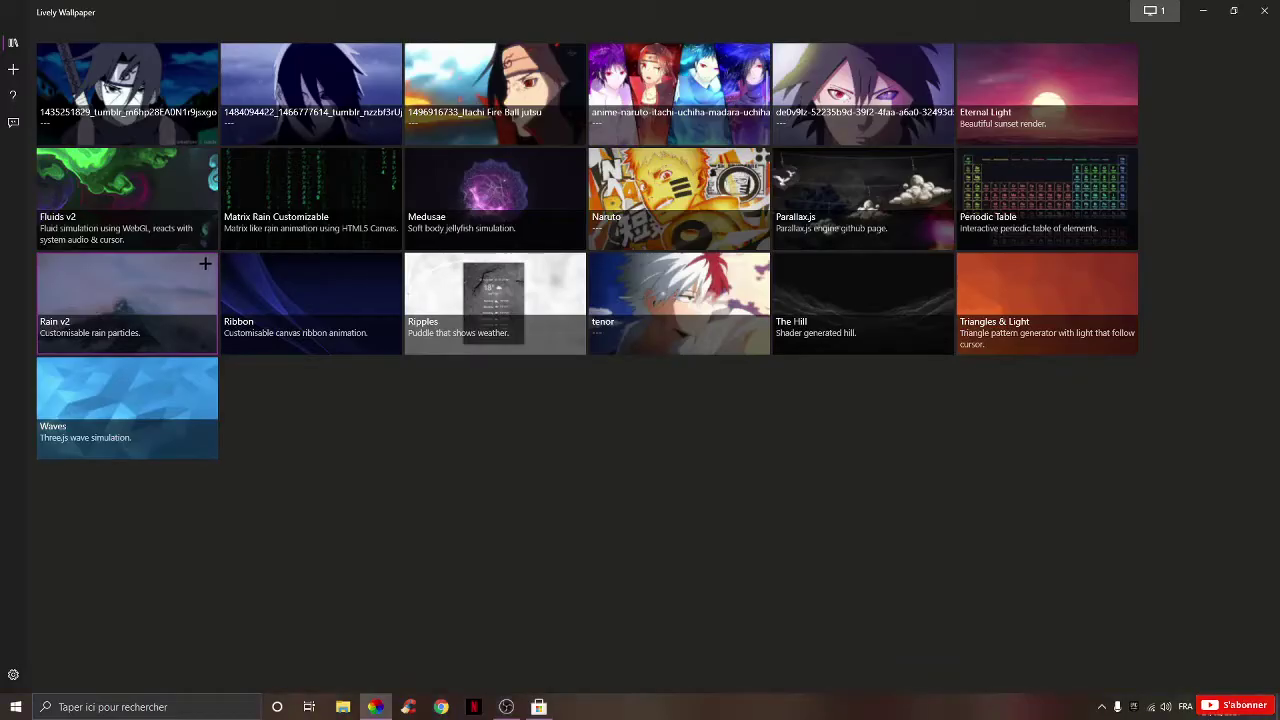
pyautogui.click(1203, 10)
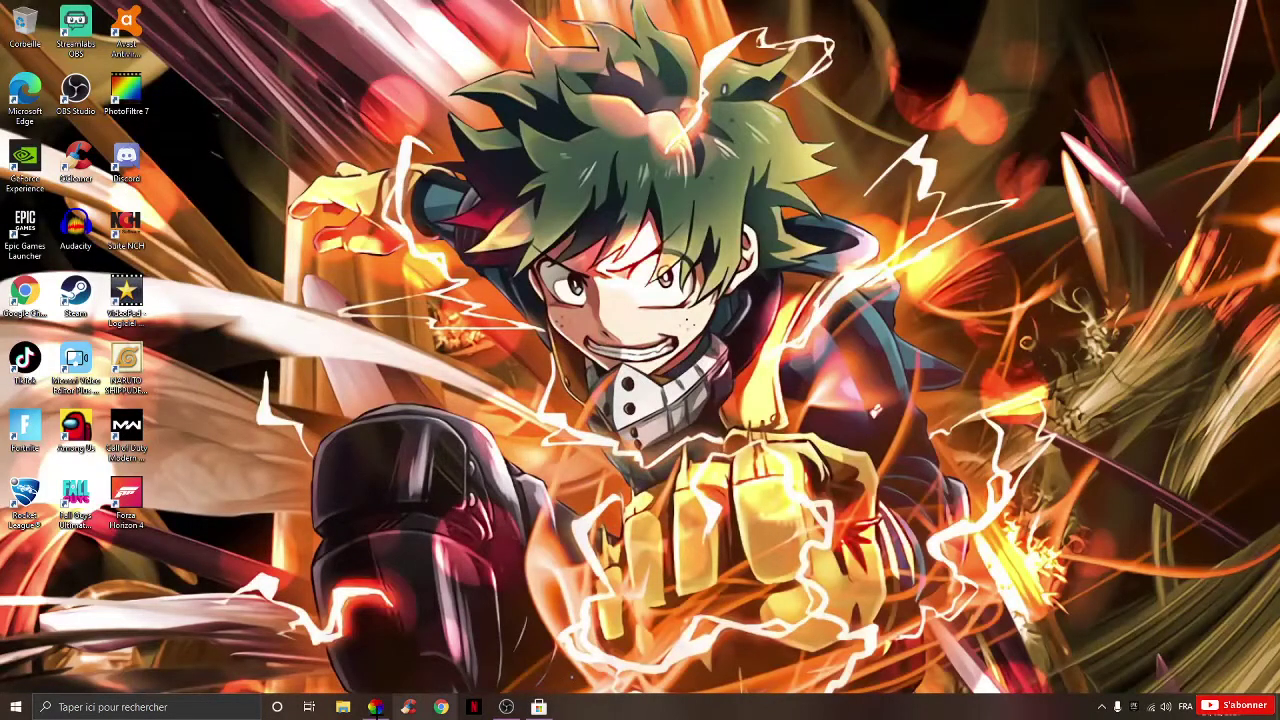
pyautogui.click(375, 707)
pyautogui.click(1203, 10)
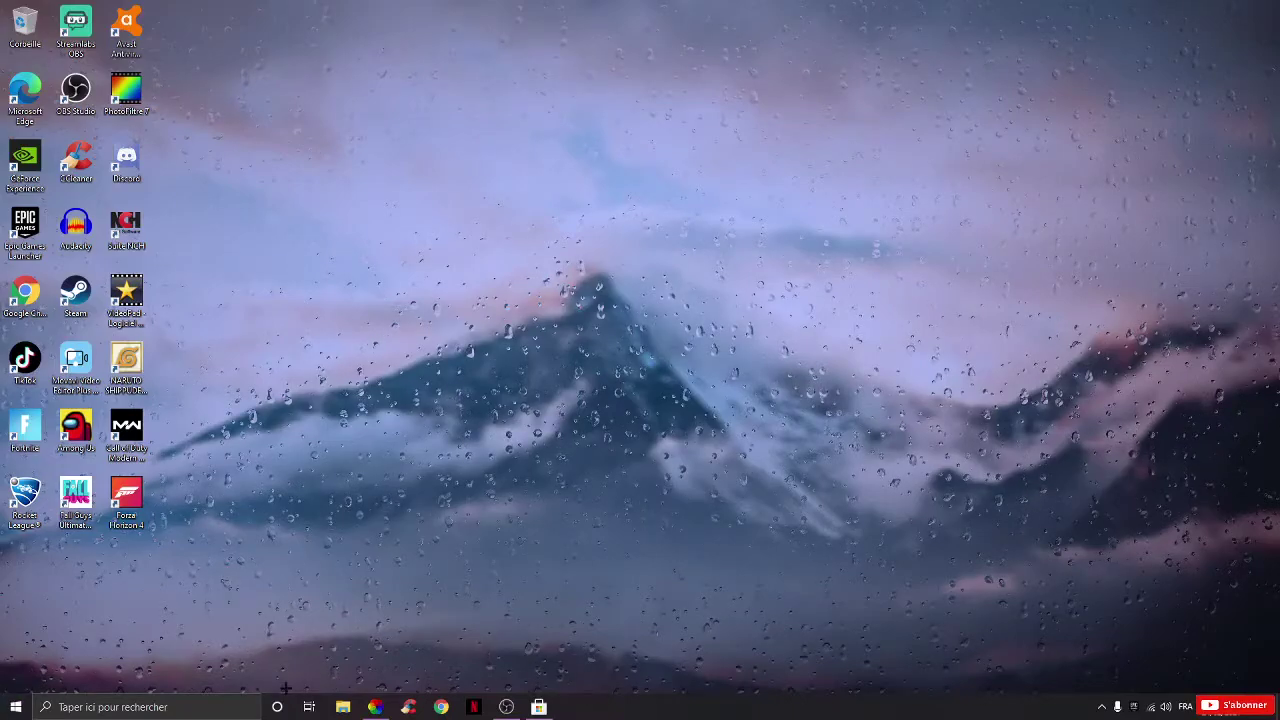
# Apply the "tenor" wallpaper from the library, view it on the desktop, and dismiss the Avast notification
pyautogui.click(374, 707)
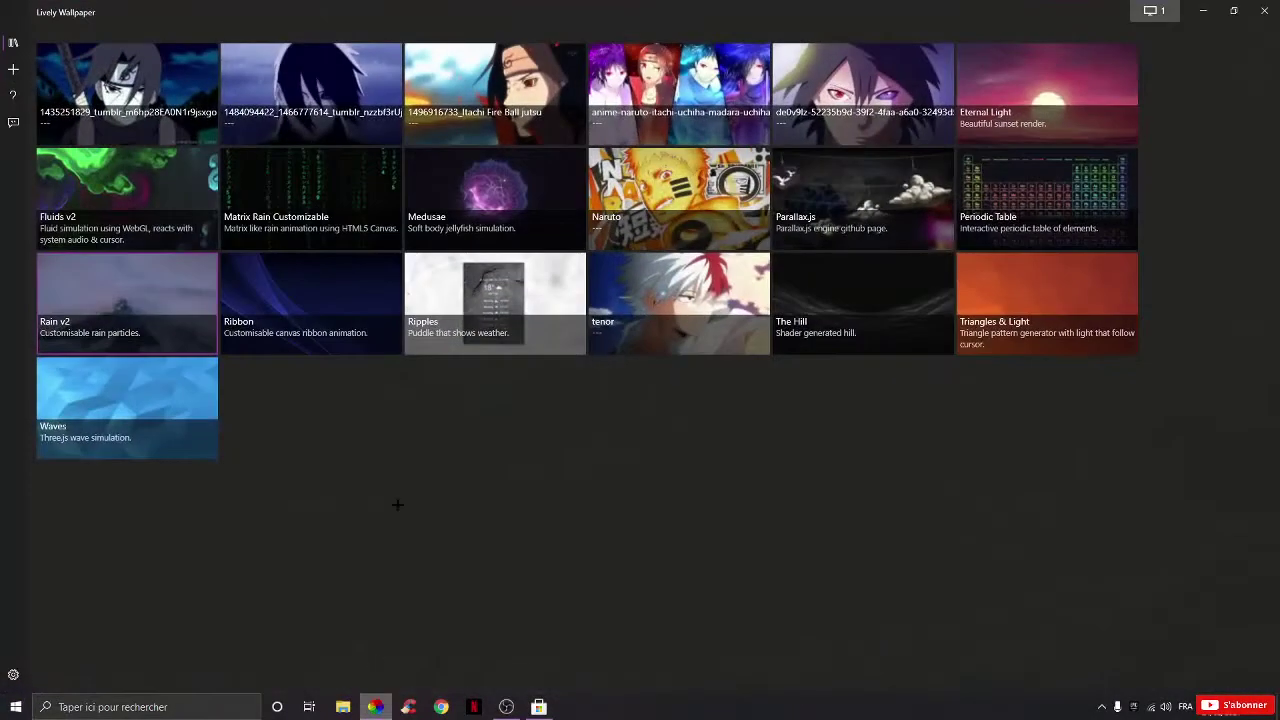
pyautogui.click(738, 288)
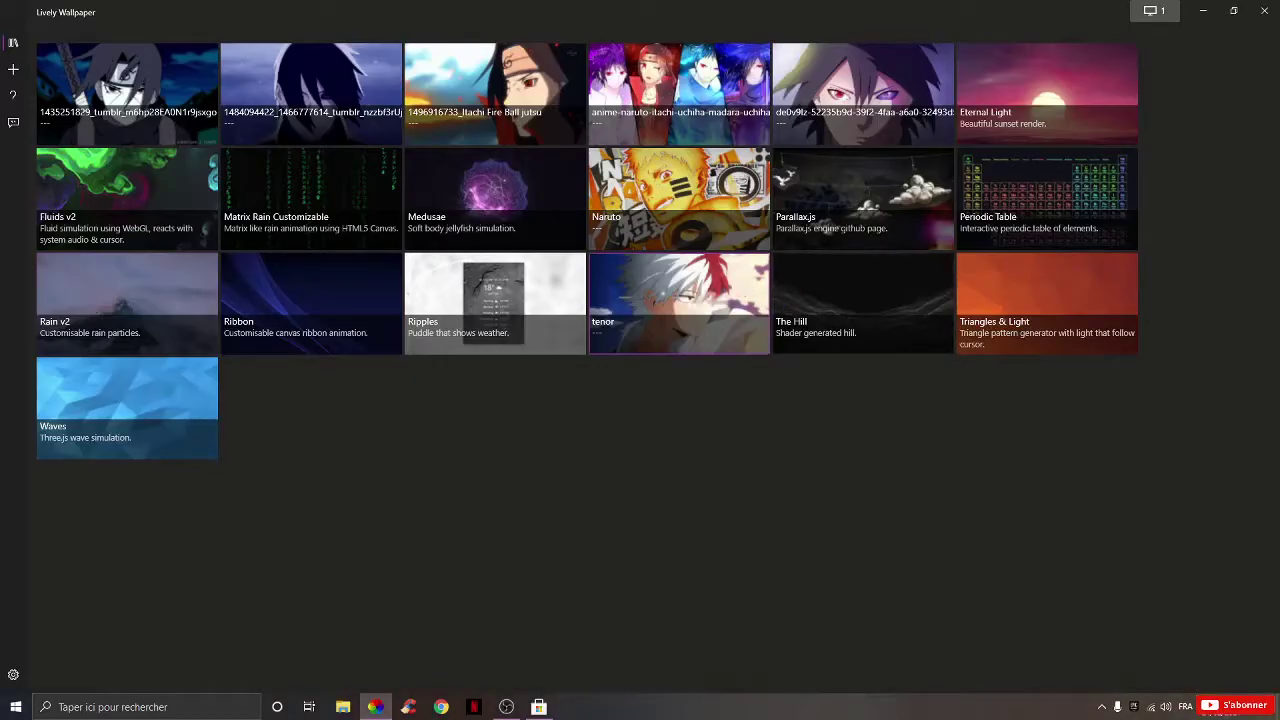
pyautogui.click(376, 707)
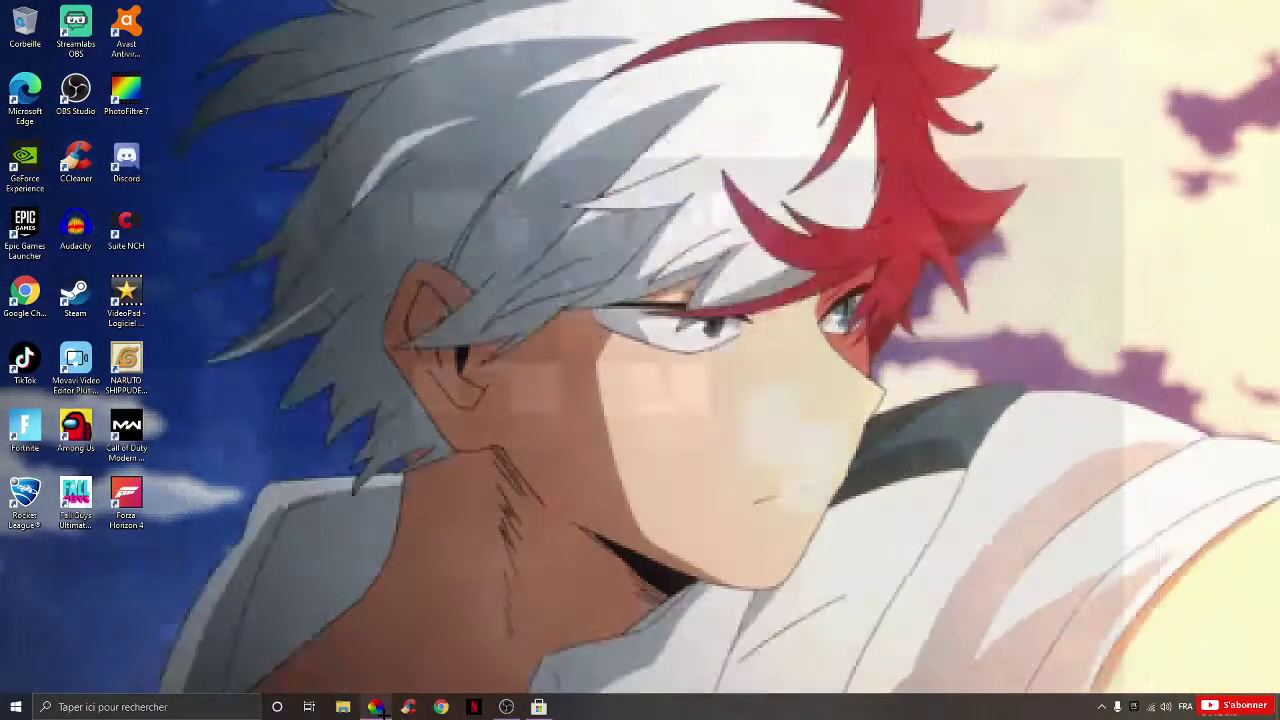
pyautogui.click(376, 707)
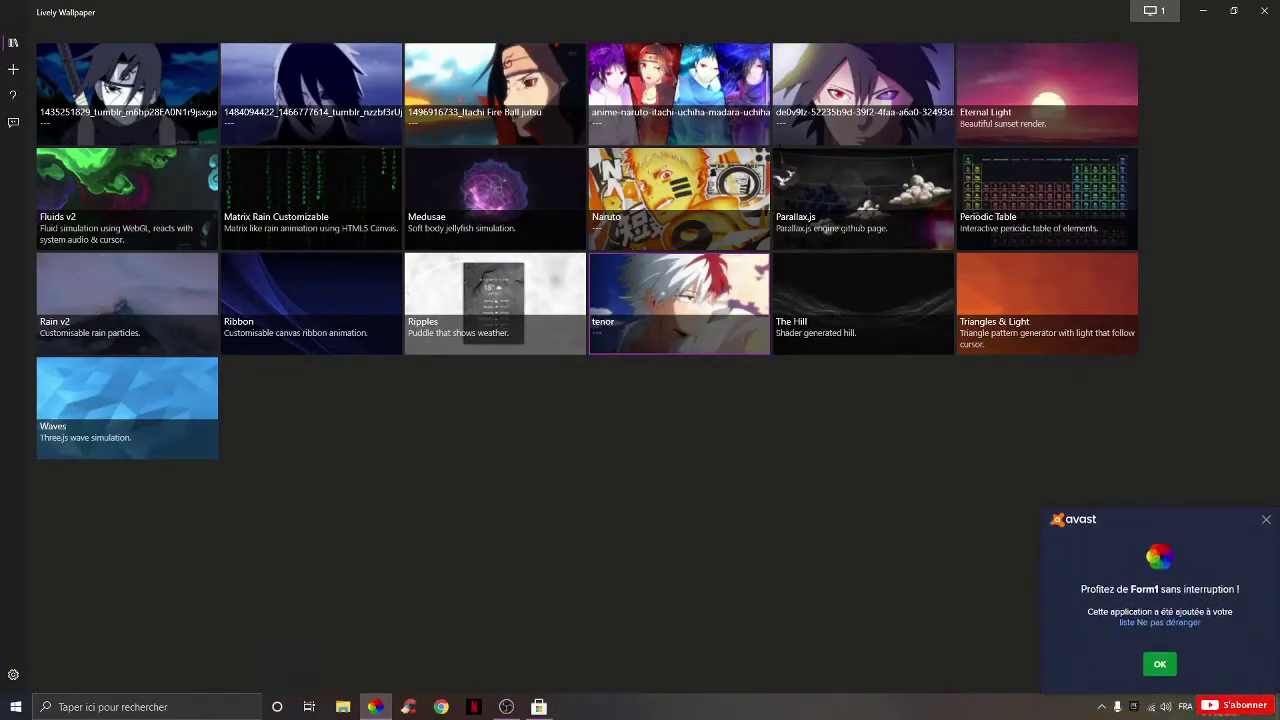
pyautogui.click(1159, 664)
# Try the "Fluids v2" simulation as the wallpaper and view it on the desktop
pyautogui.click(834, 85)
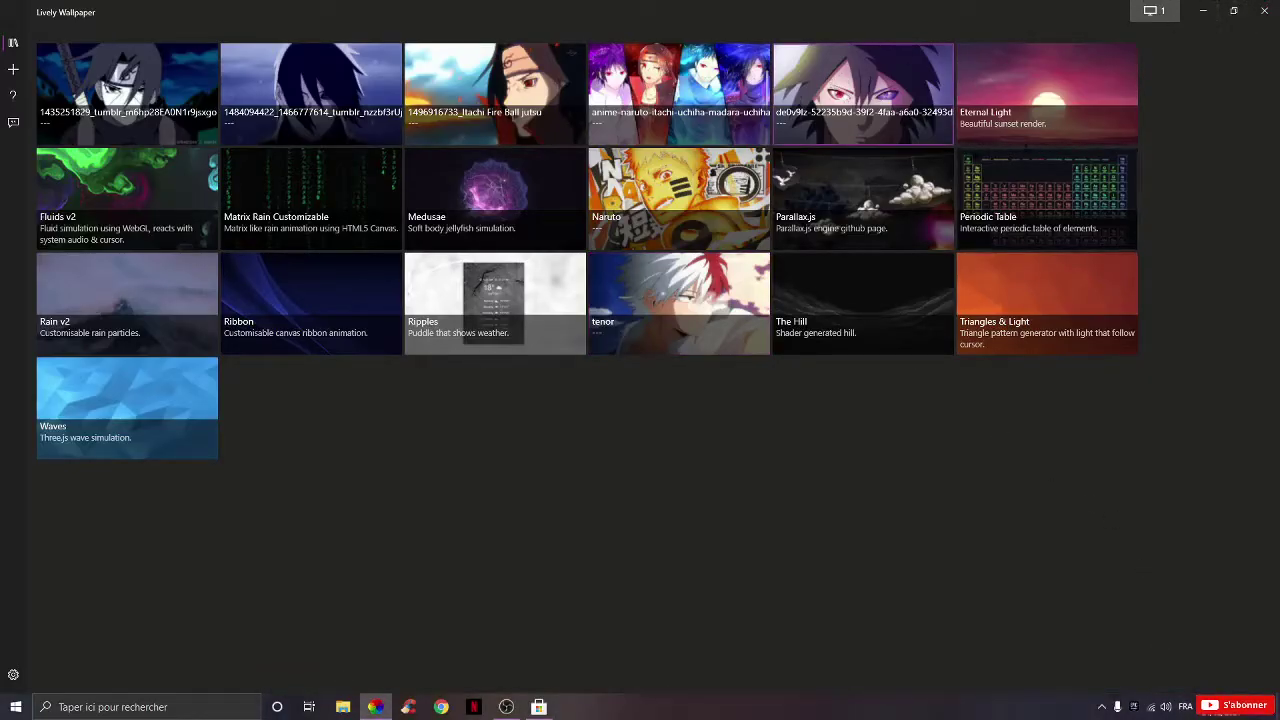
pyautogui.click(178, 186)
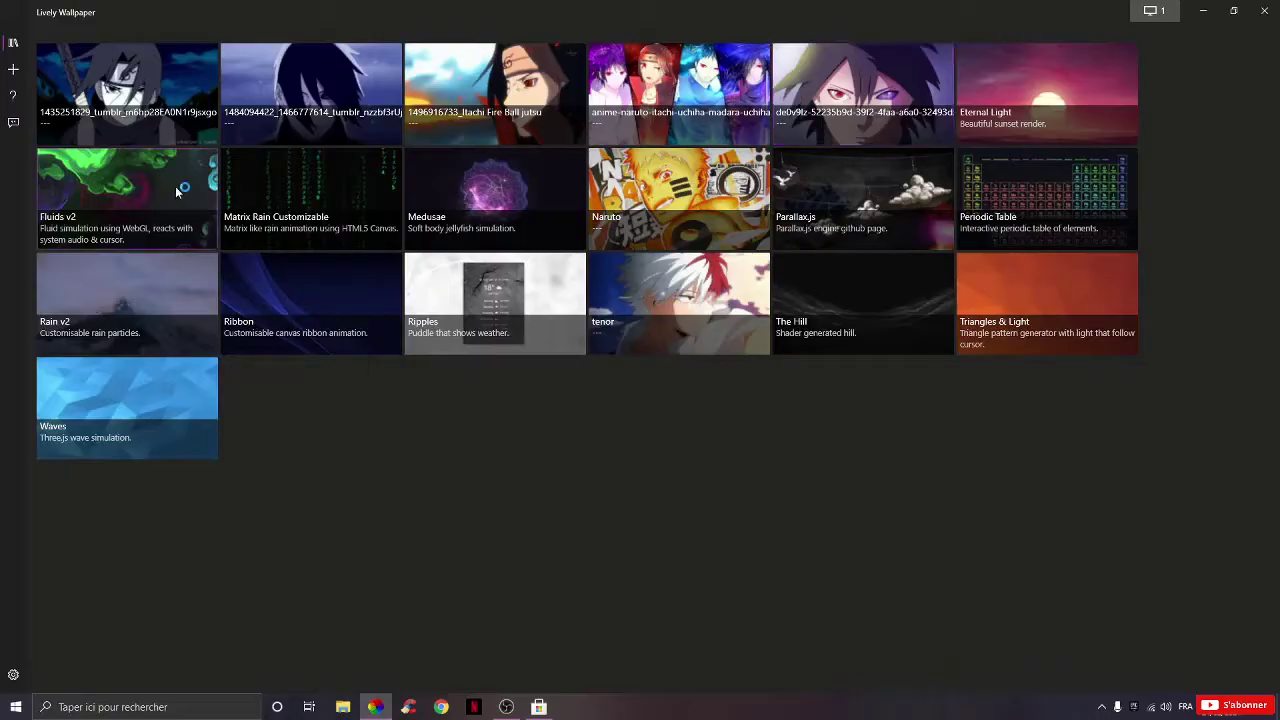
pyautogui.click(1203, 10)
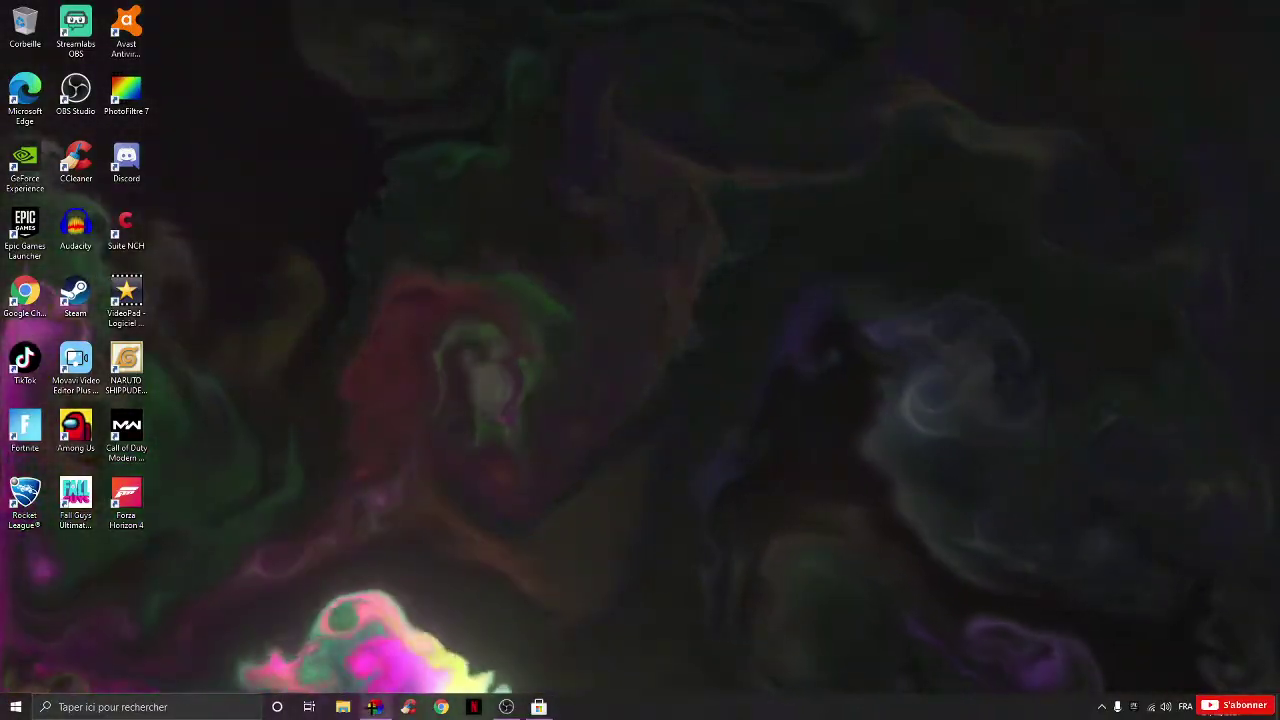
# Set the "de0v9lz" Sasuke wallpaper with the red and purple eyes again, and close the Lively Wallpaper window
pyautogui.click(375, 707)
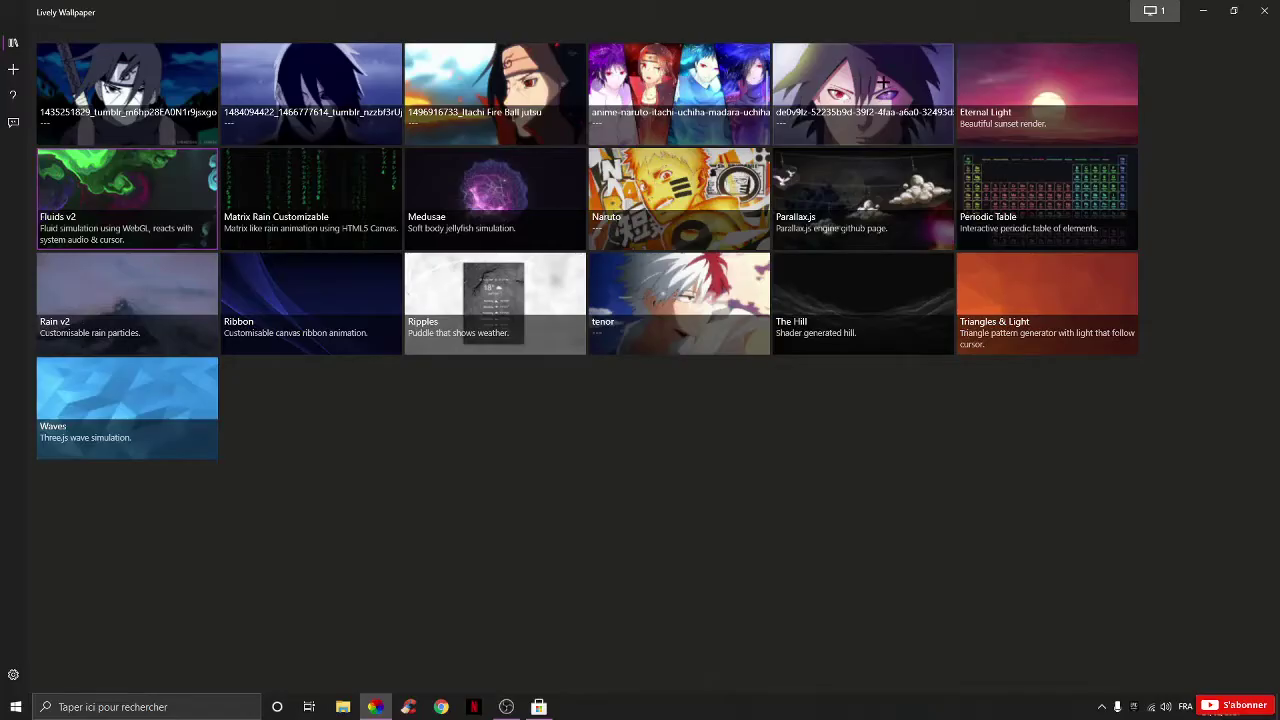
pyautogui.click(883, 83)
pyautogui.click(1264, 10)
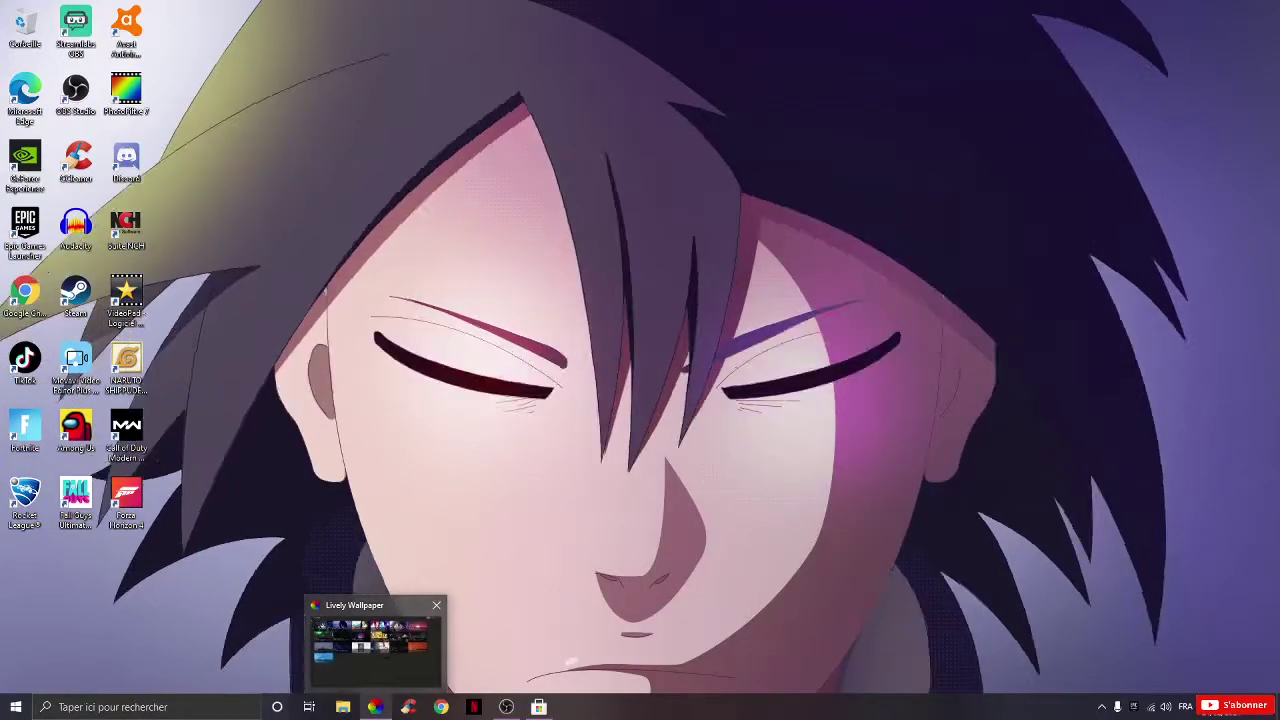
pyautogui.click(408, 707)
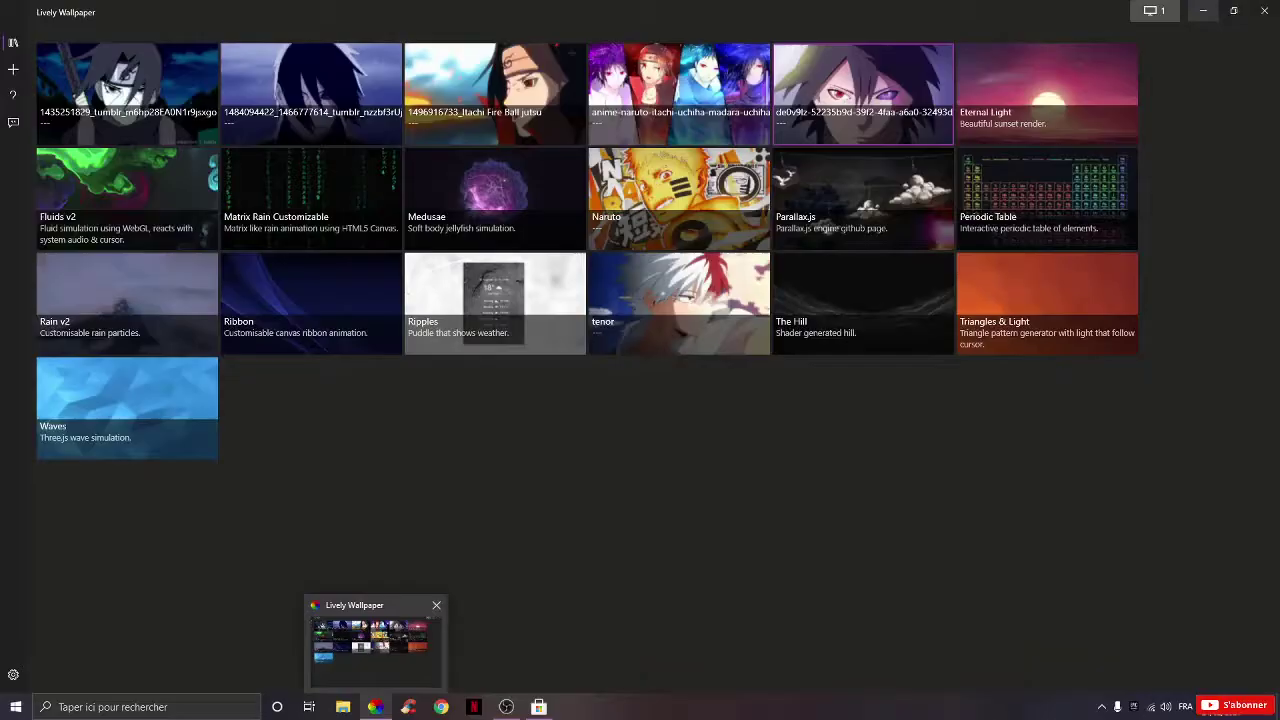
pyautogui.click(437, 604)
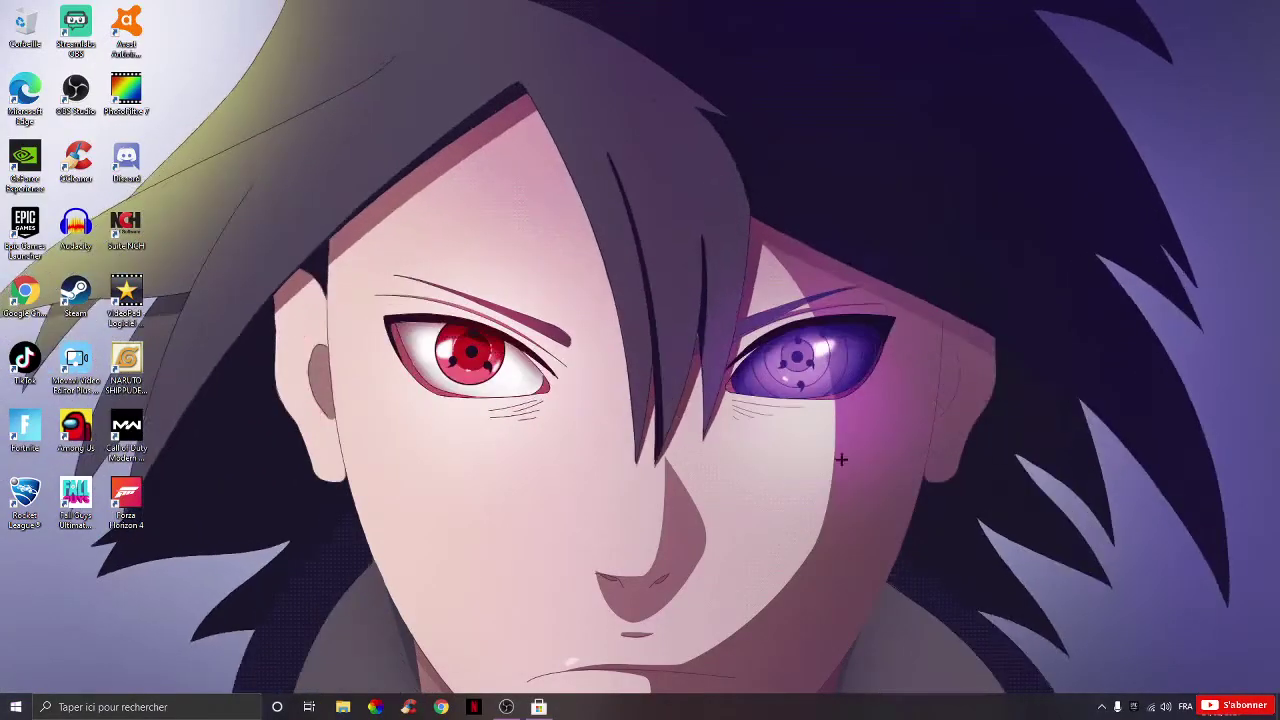
pyautogui.moveTo(802, 357); pyautogui.dragTo(538, 241)
pyautogui.moveTo(358, 302); pyautogui.dragTo(1164, 384)
pyautogui.moveTo(906, 421); pyautogui.dragTo(914, 404)
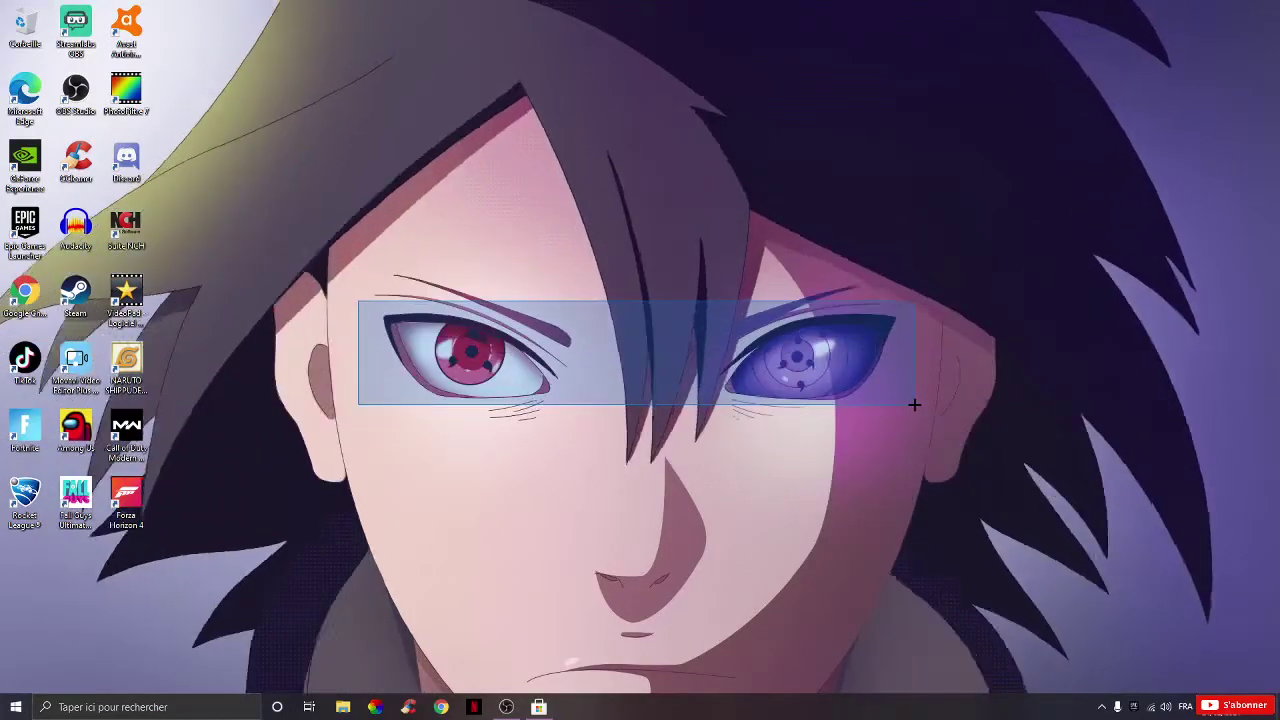
pyautogui.press('super')
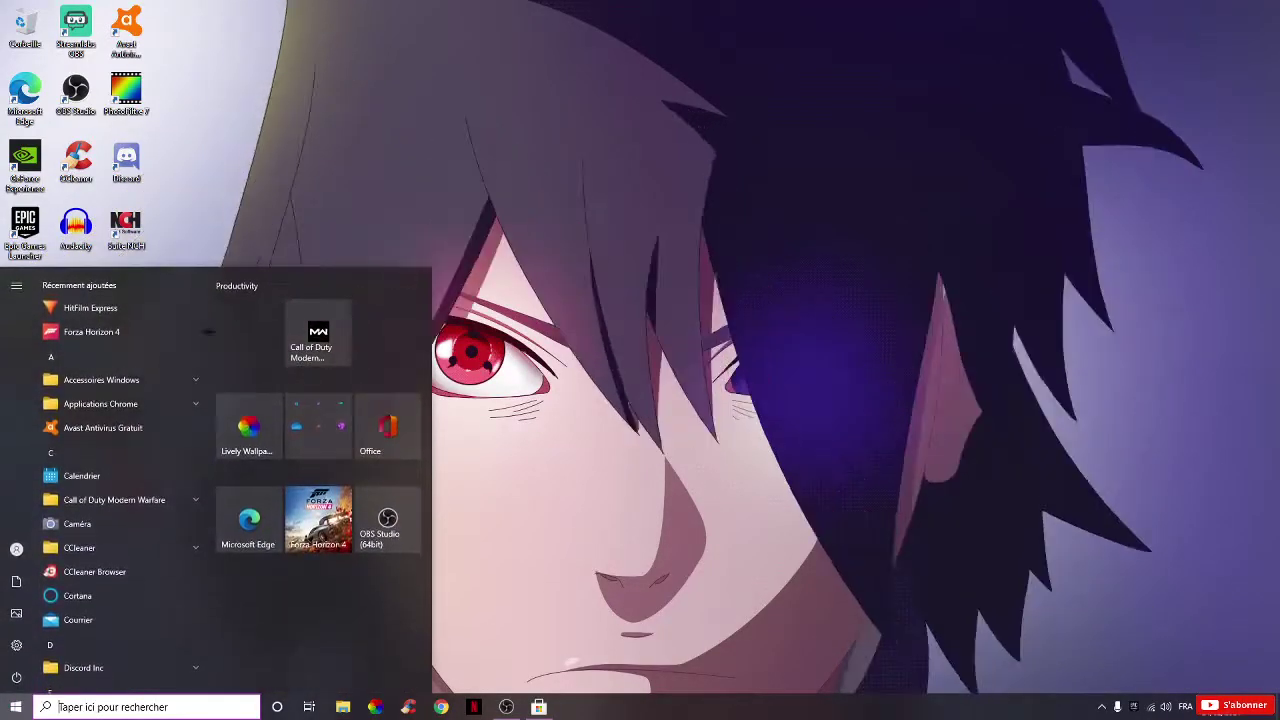
pyautogui.click(659, 274)
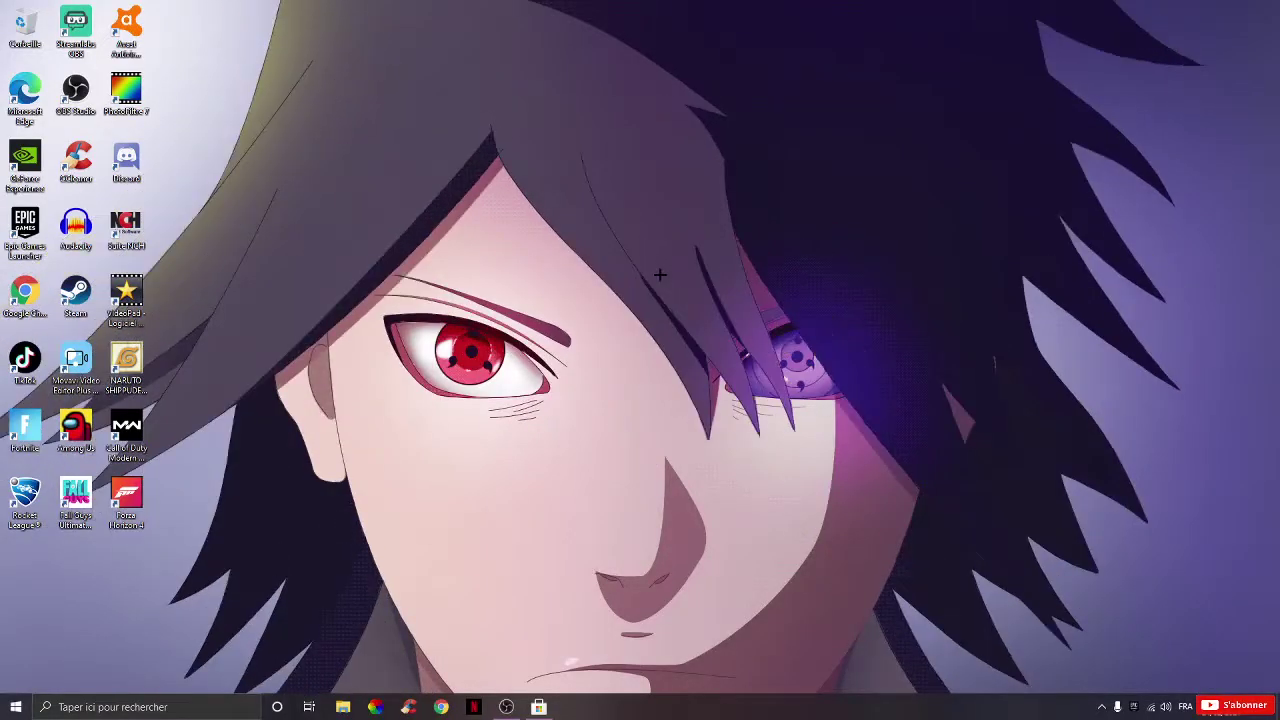